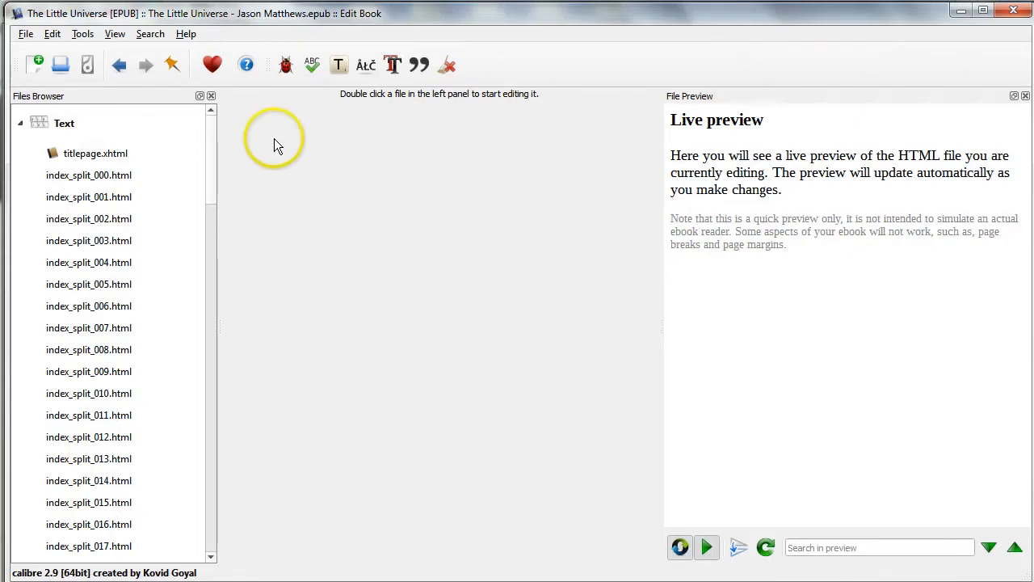
# Open titlepage.xhtml for editing, hide the File Preview panel and show it again.
pyautogui.doubleClick(89, 155)
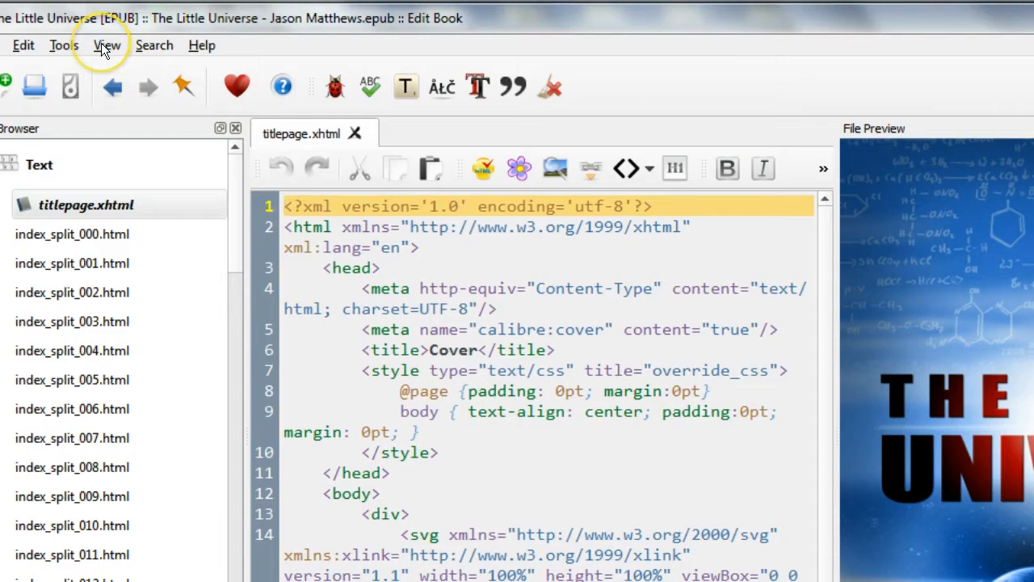
pyautogui.click(101, 42)
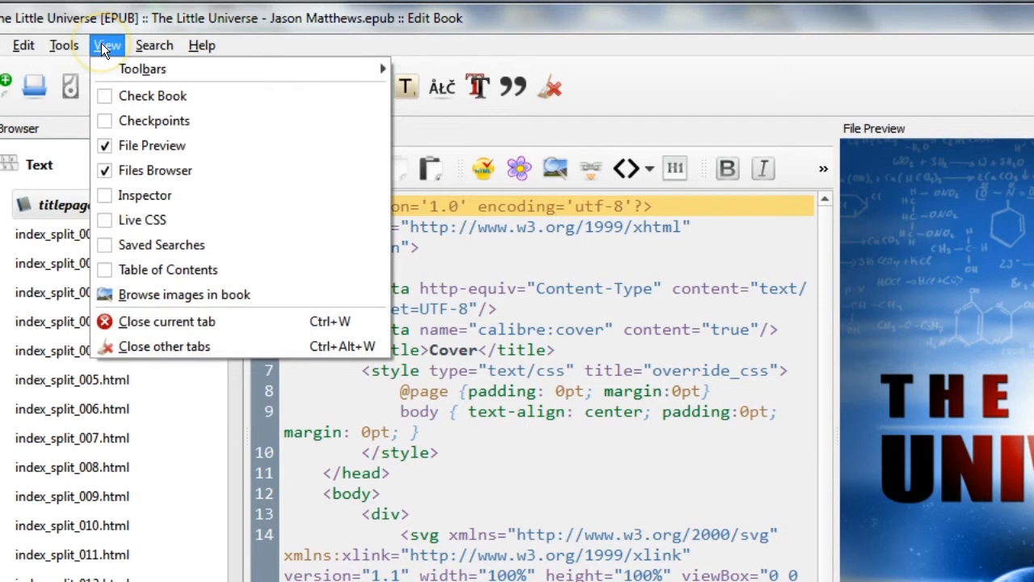
pyautogui.click(104, 146)
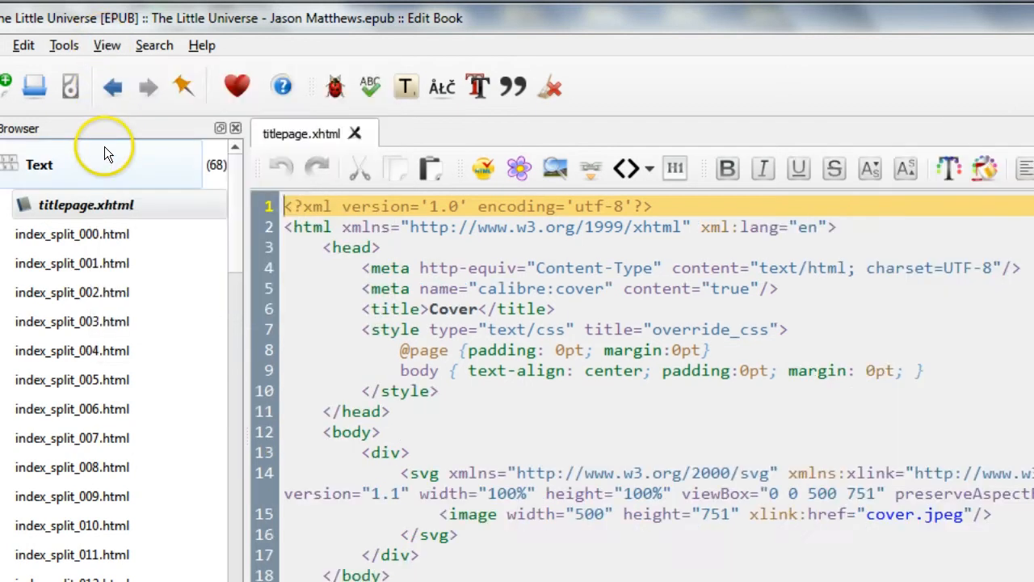
pyautogui.click(100, 43)
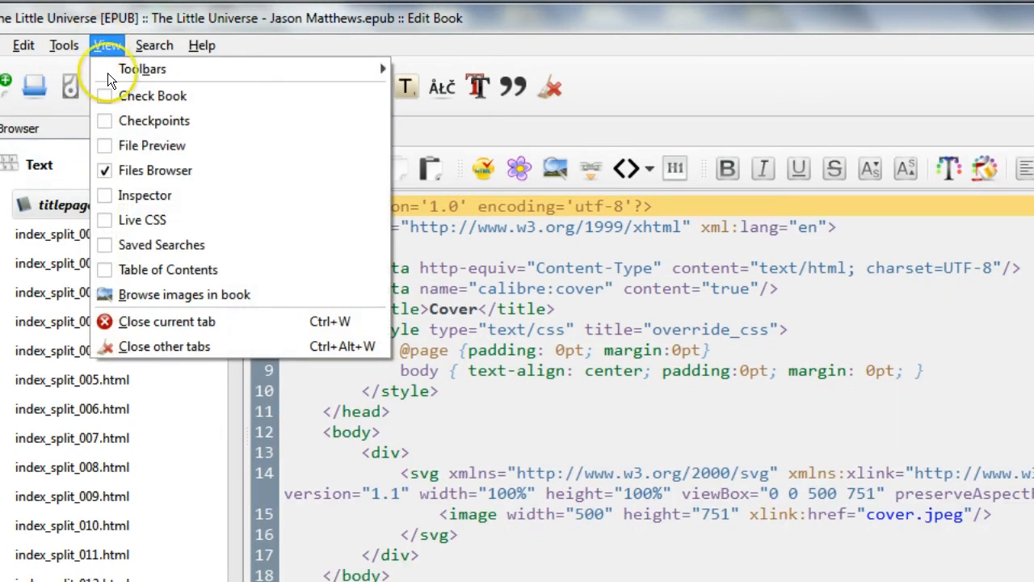
pyautogui.click(103, 146)
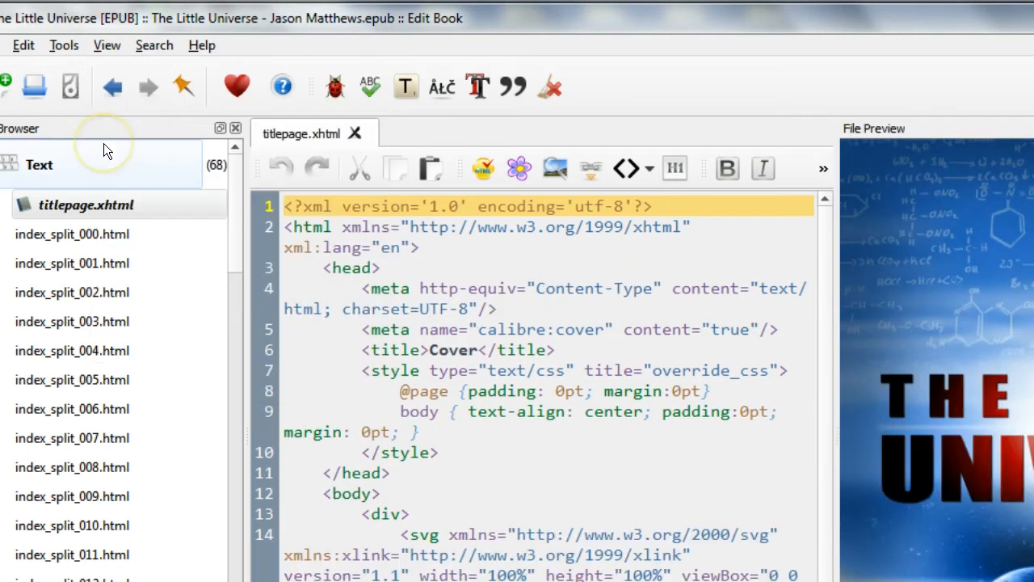
# Show the book's Table of Contents panel, look through its chapter entries and close the panel.
pyautogui.click(110, 45)
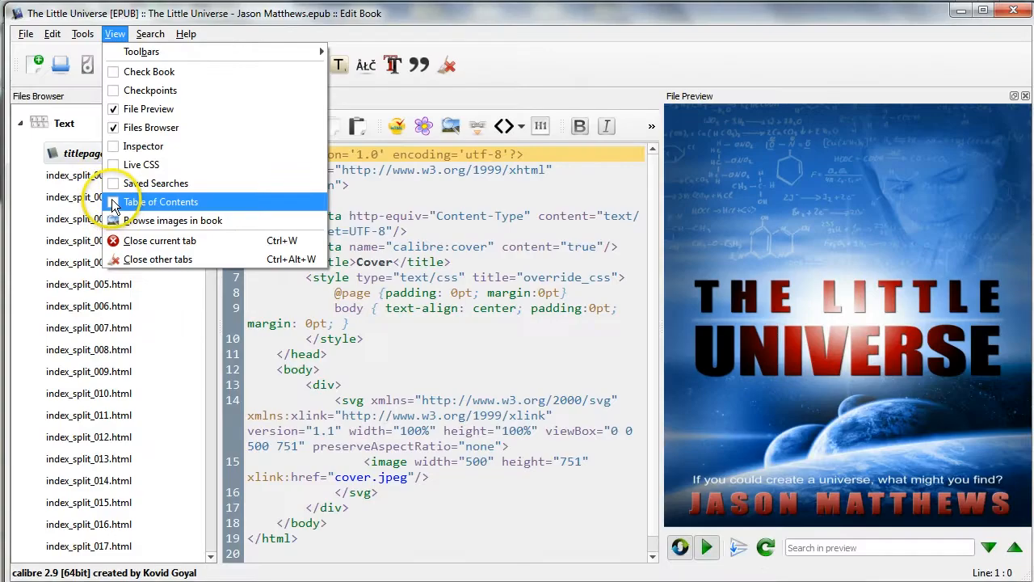
pyautogui.click(110, 272)
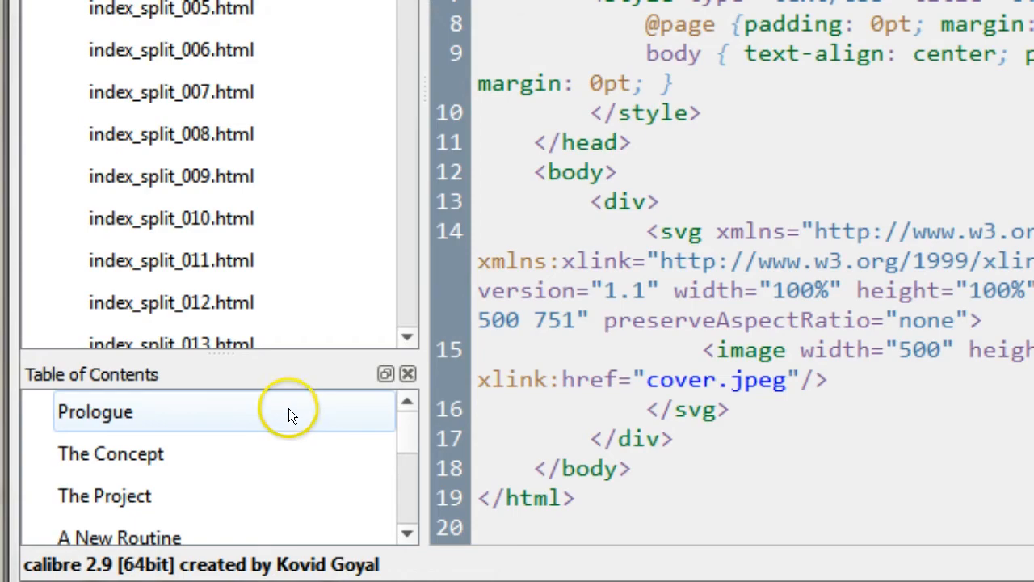
pyautogui.scroll(-2, 149, 495)
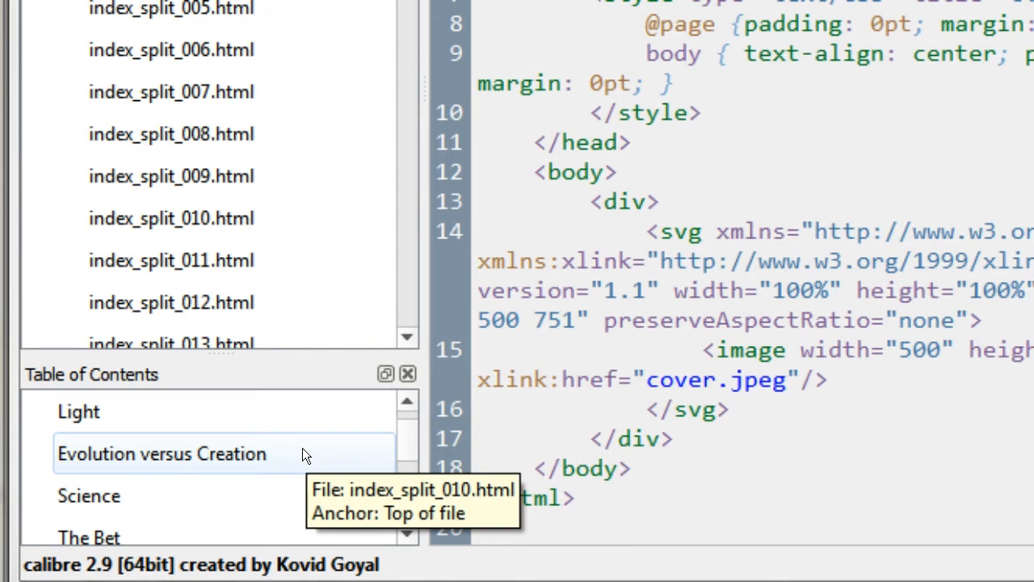
pyautogui.scroll(2, 304, 453)
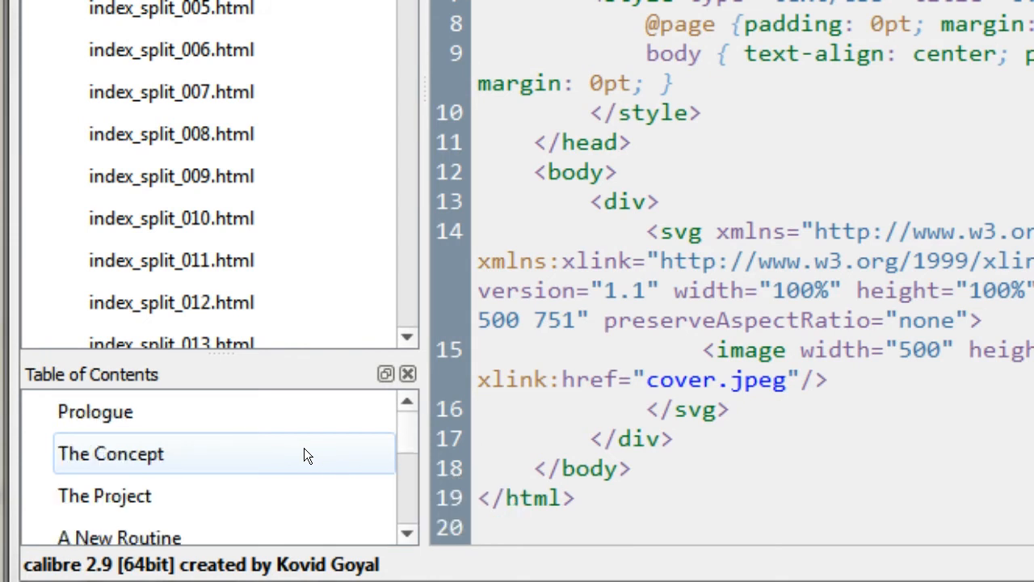
pyautogui.click(408, 375)
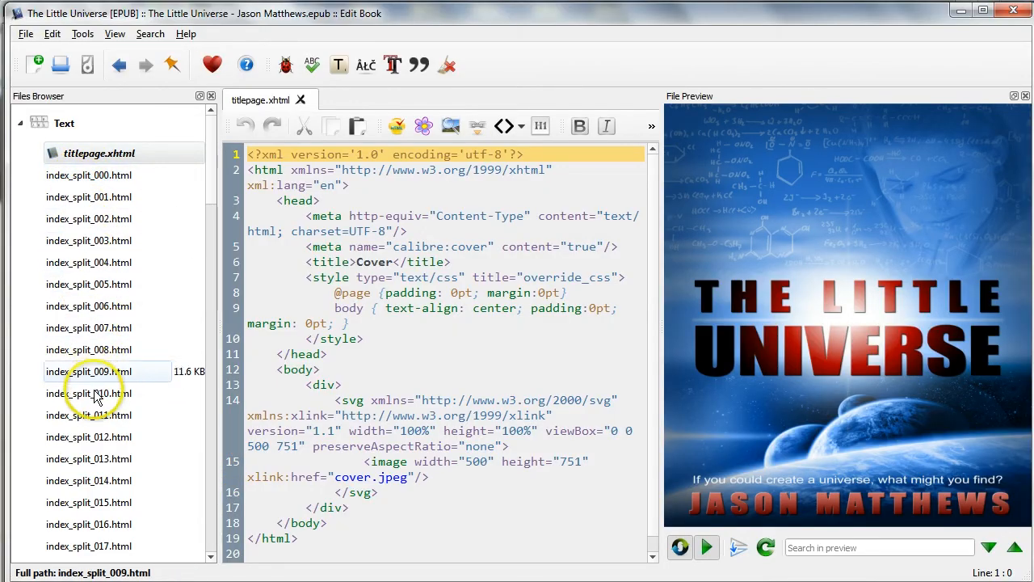
# Open index_split_000.html and index_split_001.html and review the copyright page's code and preview down to the end.
pyautogui.click(80, 179)
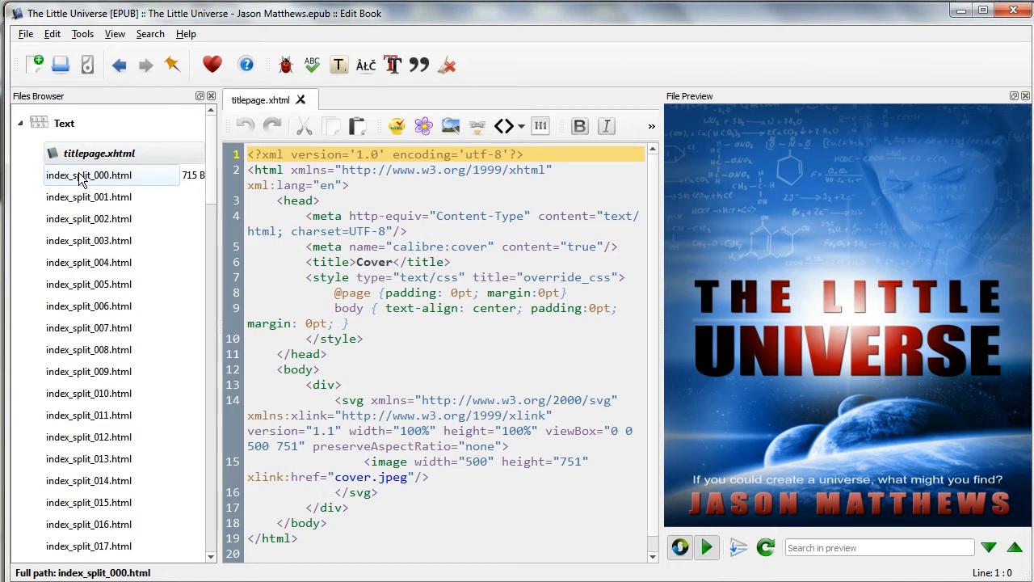
pyautogui.doubleClick(80, 179)
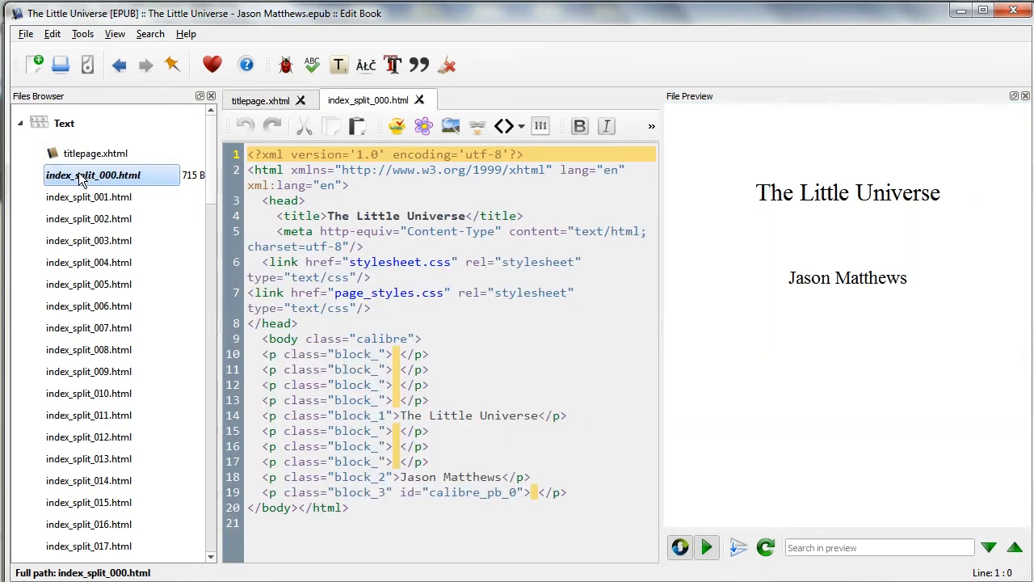
pyautogui.doubleClick(93, 199)
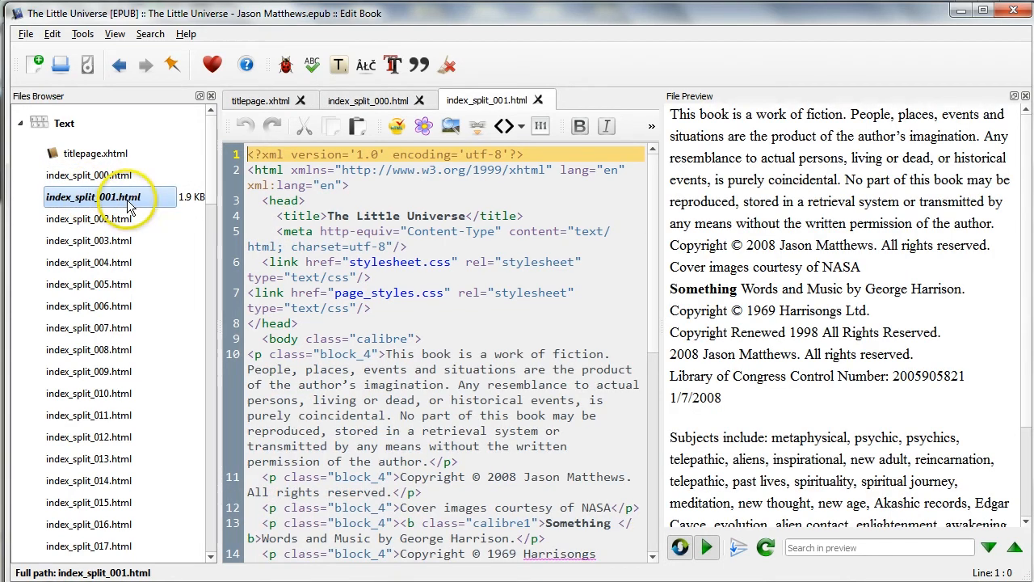
pyautogui.moveTo(653, 255); pyautogui.dragTo(648, 451)
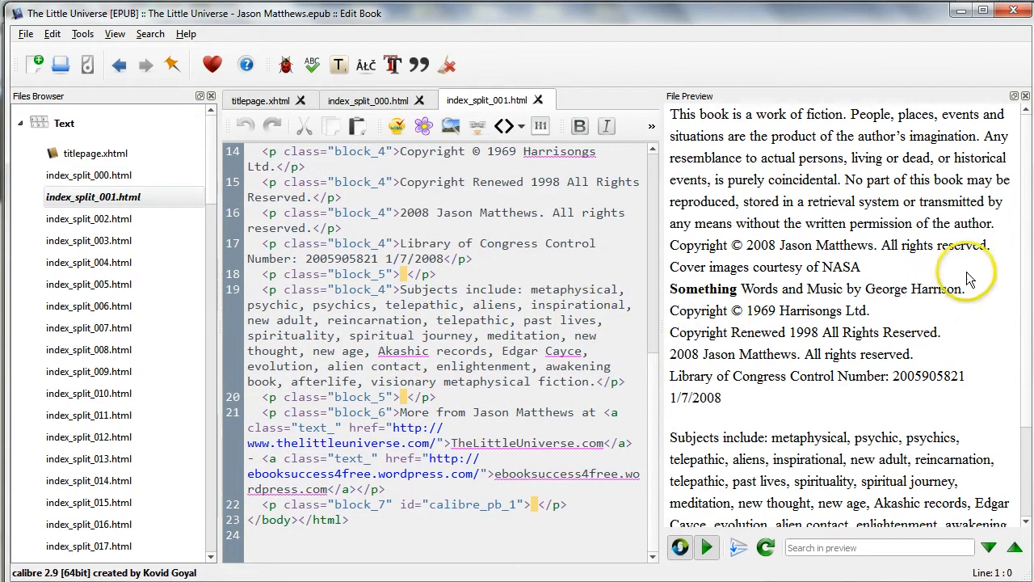
pyautogui.scroll(-5, 1025, 247)
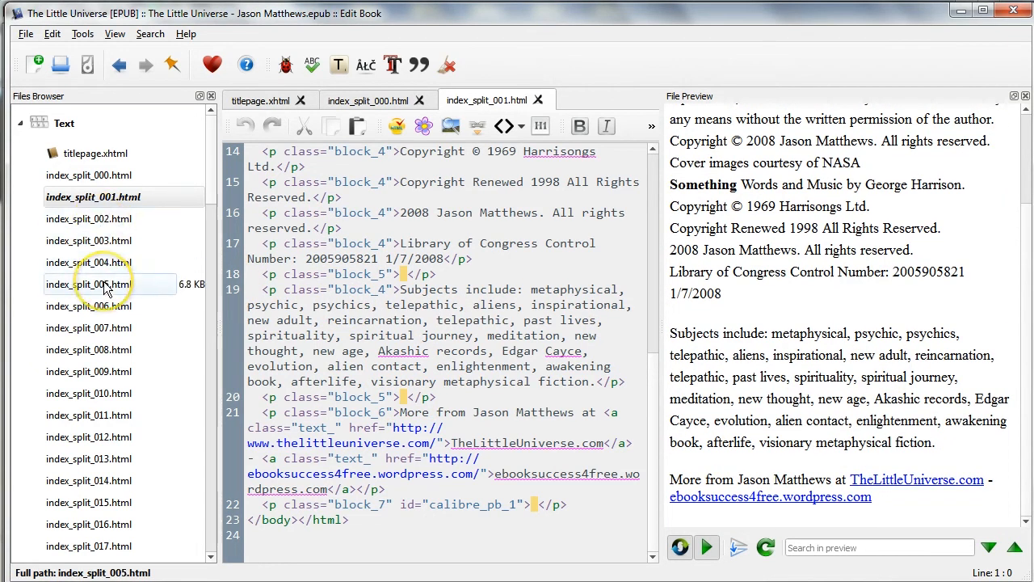
# Open index_split_005.html and review the chapter's code and preview down to the end.
pyautogui.doubleClick(81, 285)
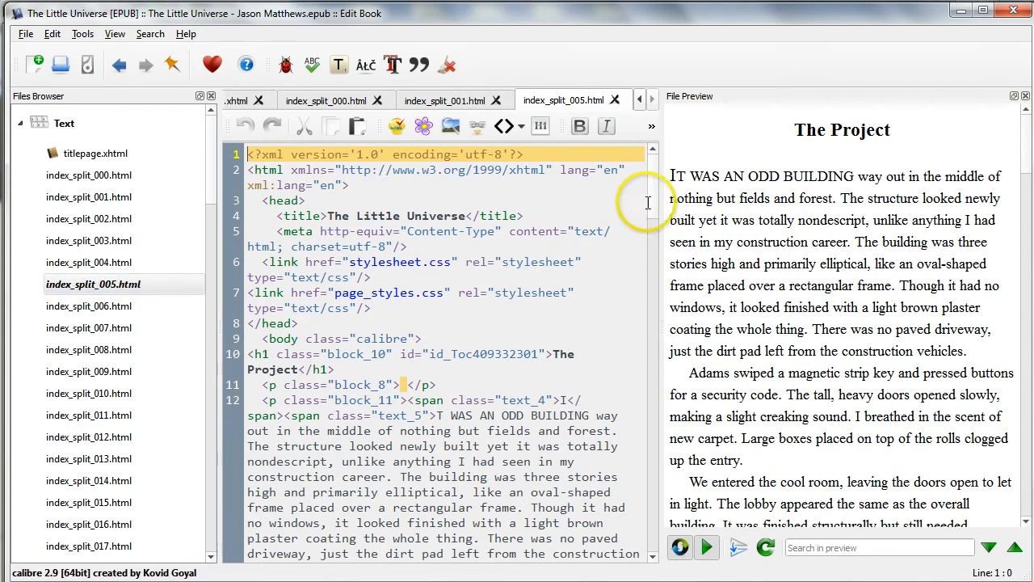
pyautogui.moveTo(653, 202); pyautogui.dragTo(652, 566)
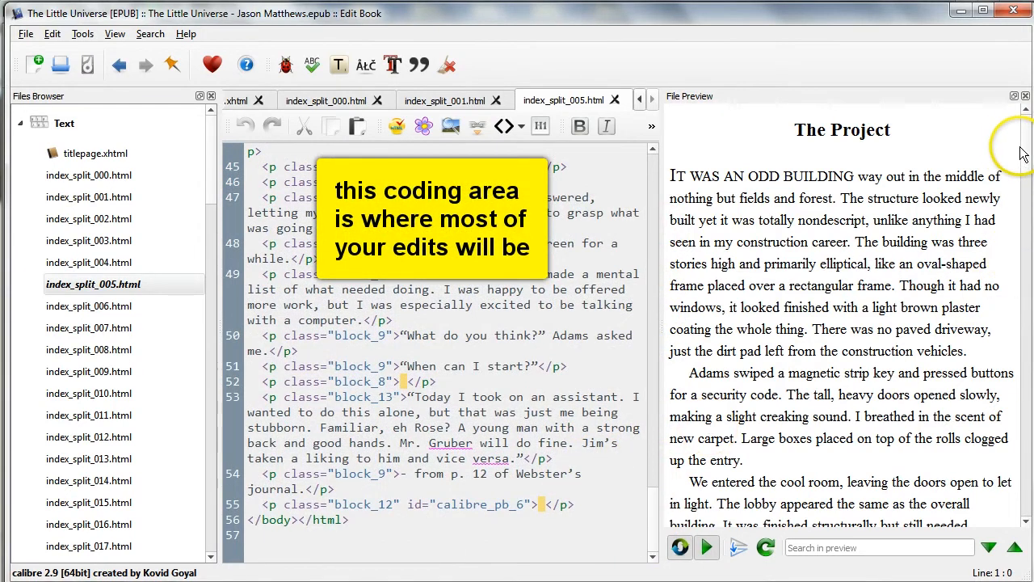
pyautogui.scroll(-15, 1023, 154)
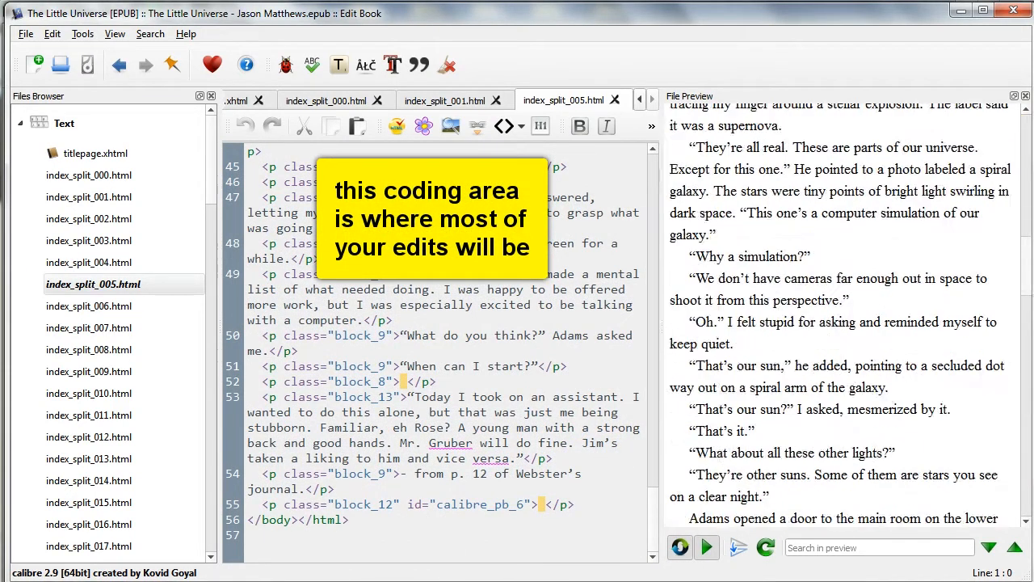
pyautogui.moveTo(1028, 323); pyautogui.dragTo(1016, 507)
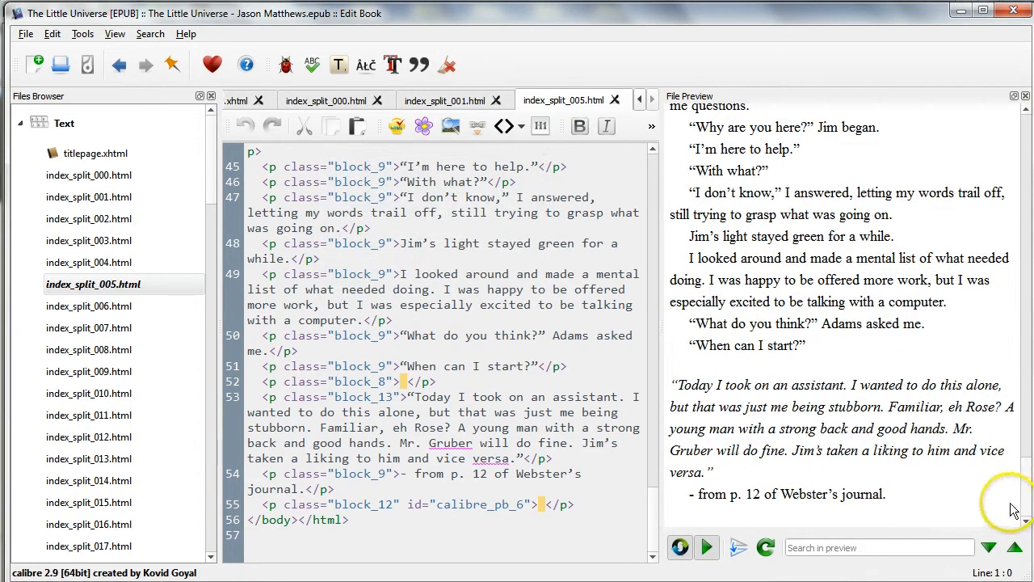
# Make the title text "The Little Universe" on line 14 of index_split_000.html bold.
pyautogui.doubleClick(97, 181)
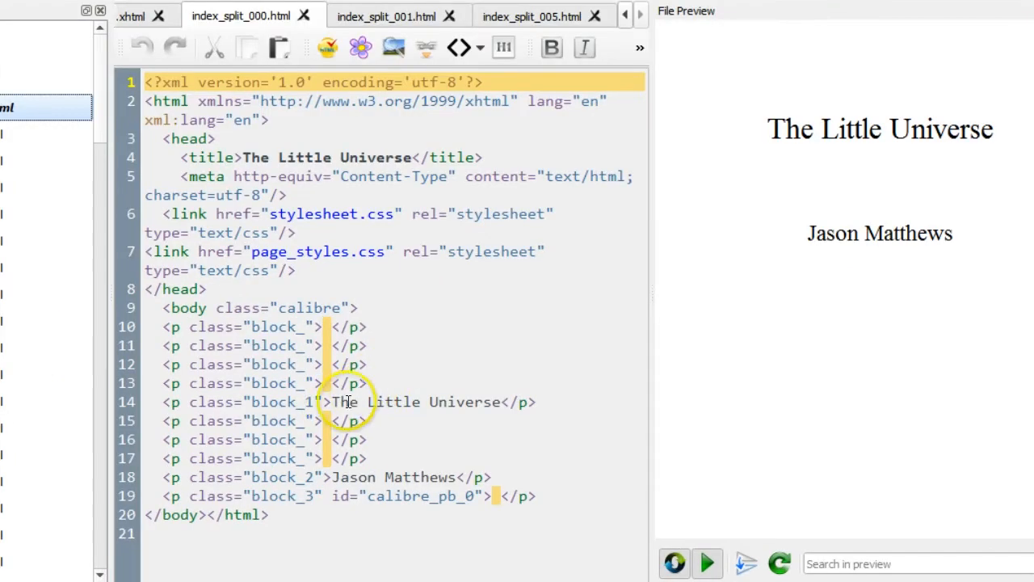
pyautogui.click(402, 416)
pyautogui.moveTo(334, 401); pyautogui.dragTo(501, 410)
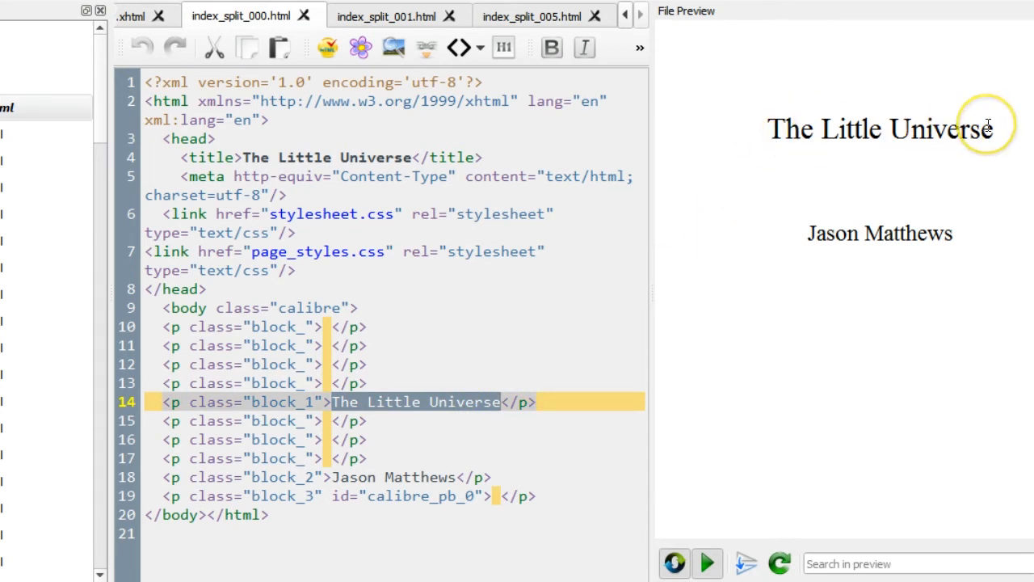
pyautogui.click(550, 48)
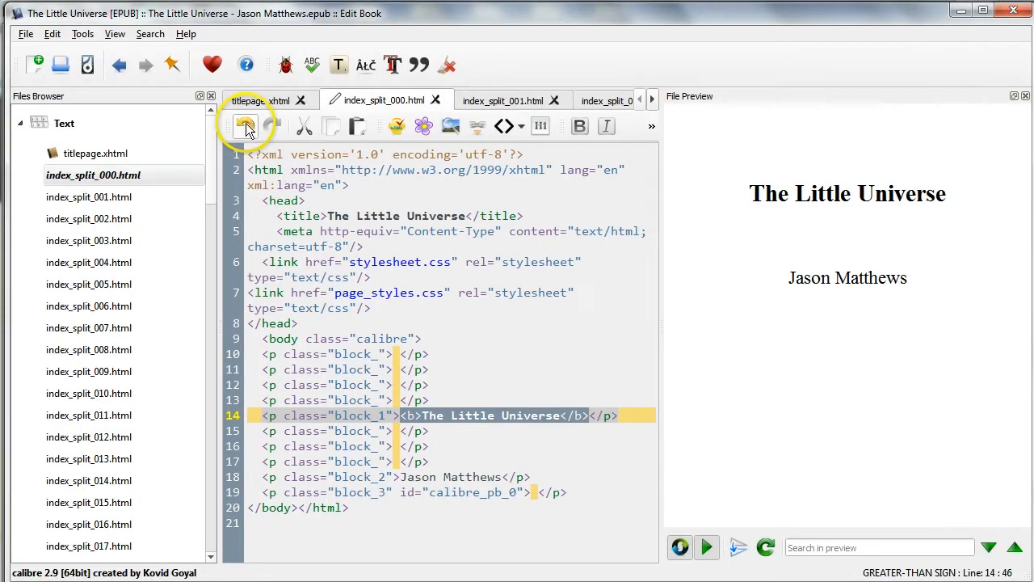
# Undo the bold formatting on the title text in index_split_000.html.
pyautogui.click(245, 125)
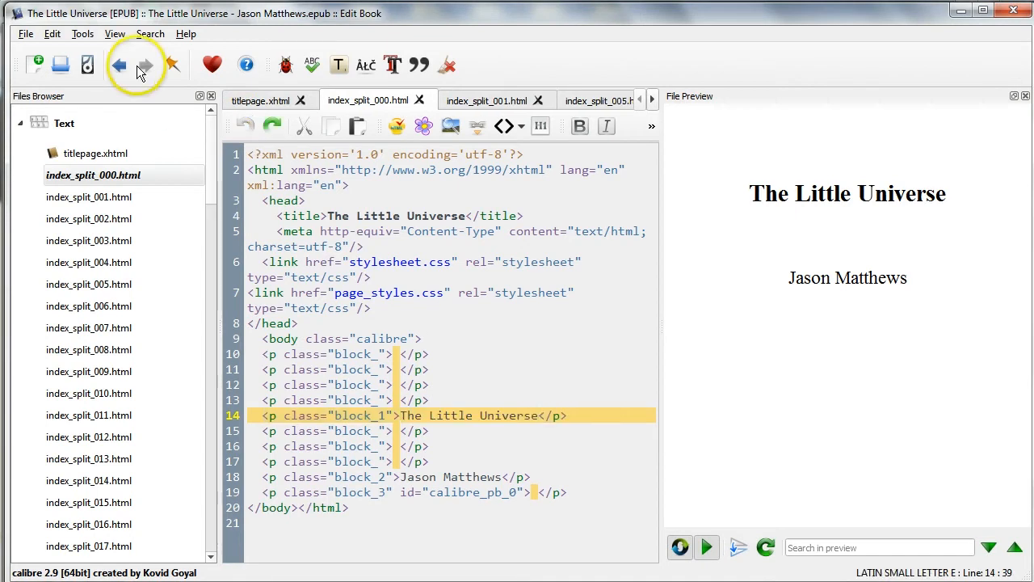
pyautogui.click(52, 35)
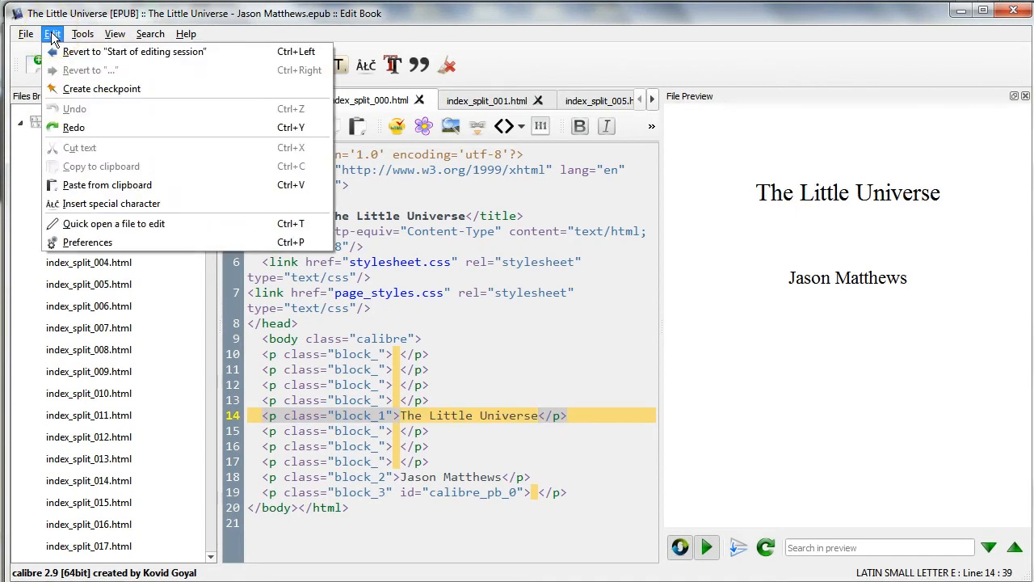
pyautogui.click(499, 371)
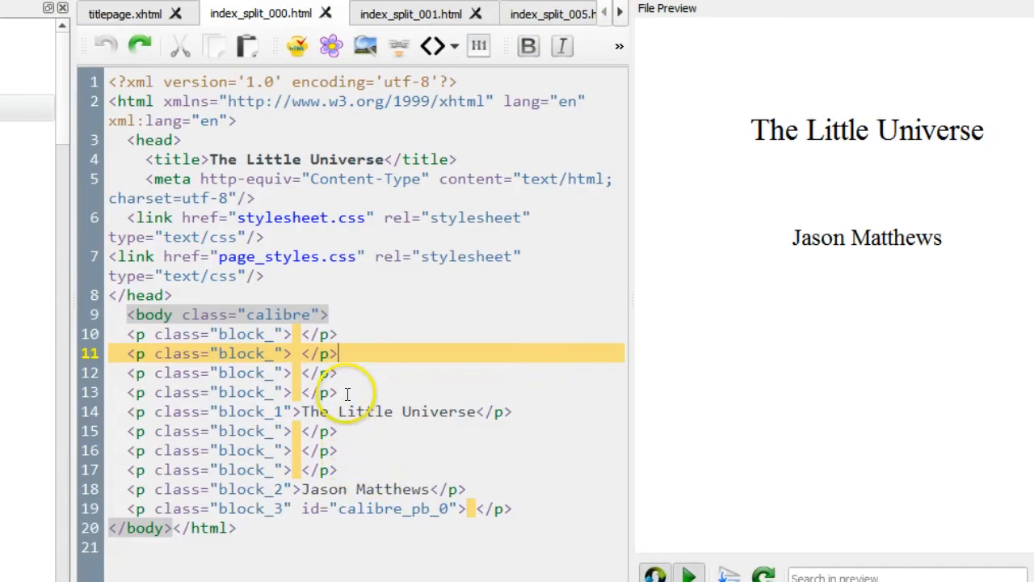
# Copy the blank block_ paragraph on line 11 and insert two copies of it on new lines directly below.
pyautogui.moveTo(346, 353); pyautogui.dragTo(128, 359)
pyautogui.hotkey('ctrl', 'c')
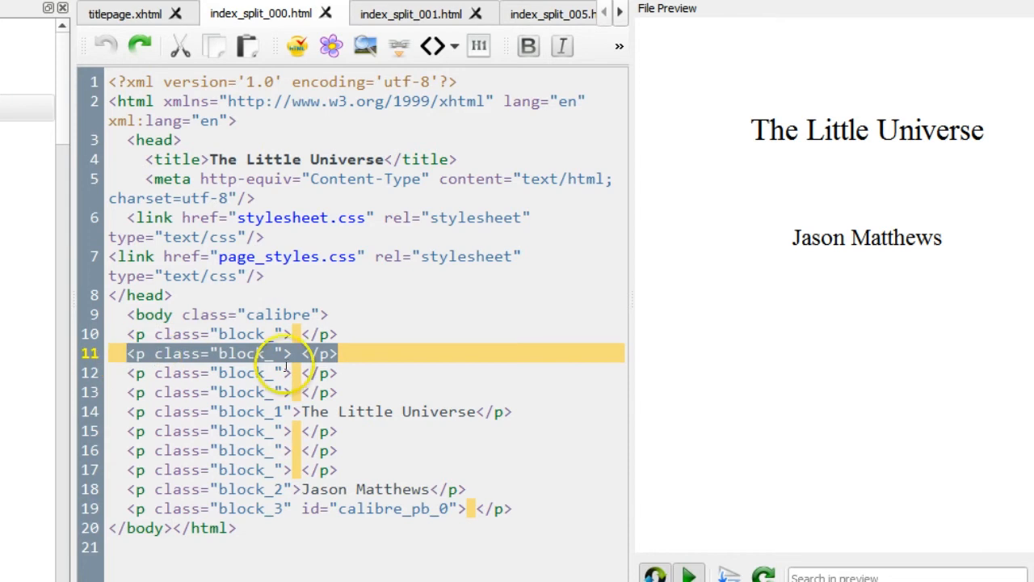
pyautogui.click(388, 346)
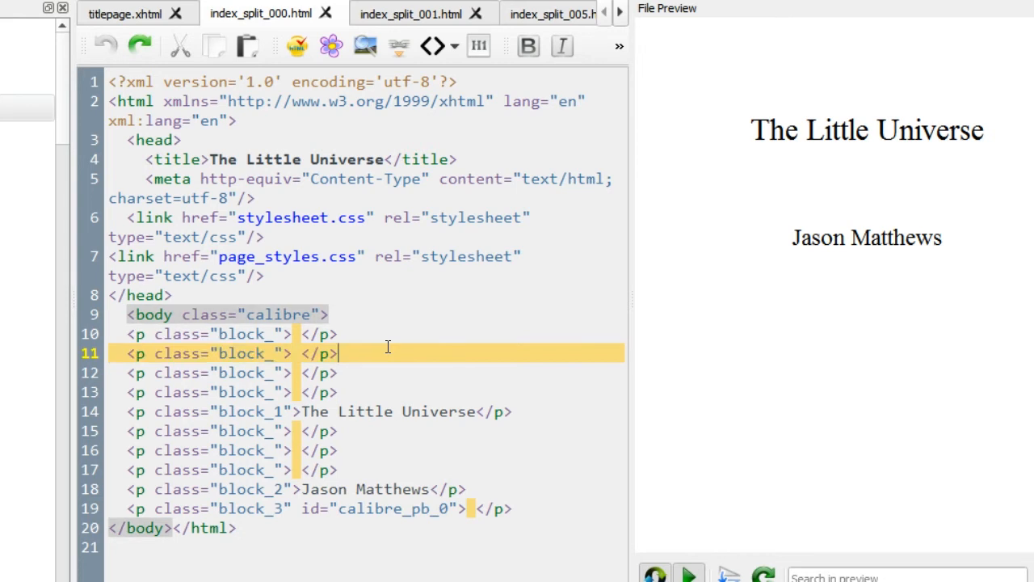
pyautogui.press('Return')
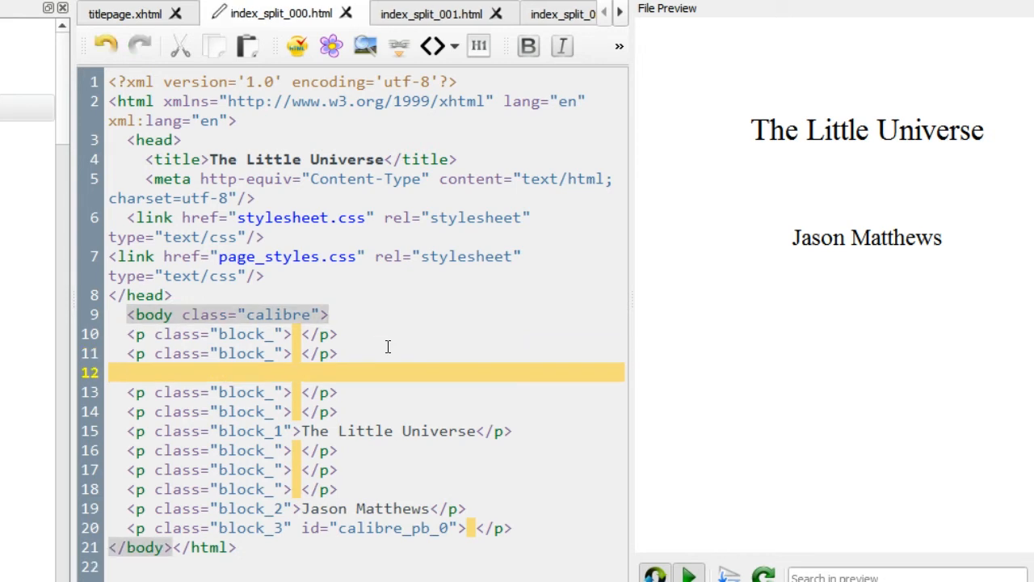
pyautogui.hotkey('ctrl', 'v')
pyautogui.press('Return')
pyautogui.hotkey('ctrl', 'v')
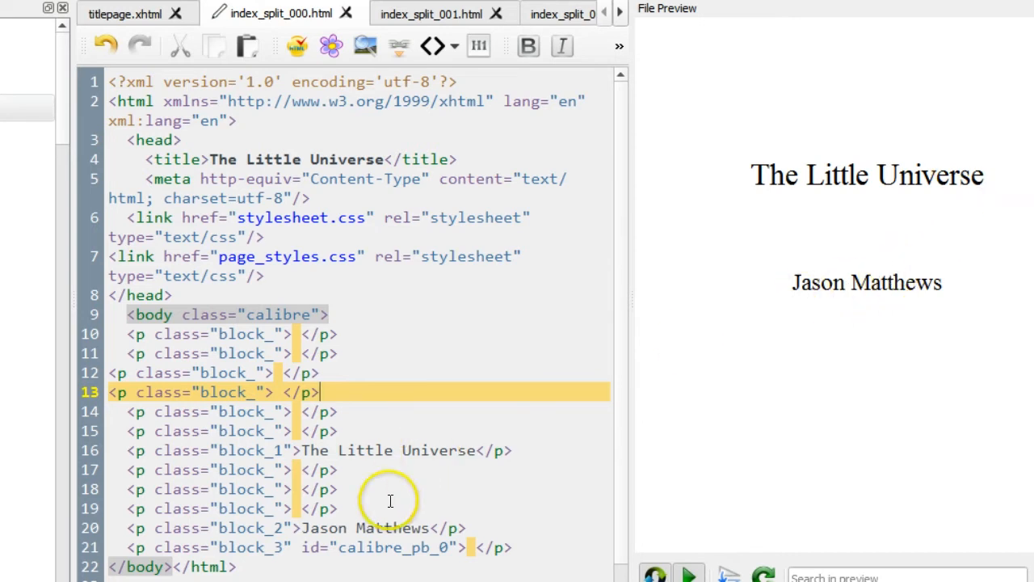
# Replace the author's first name in the block_2 paragraph on line 20 with a different first name.
pyautogui.click(347, 527)
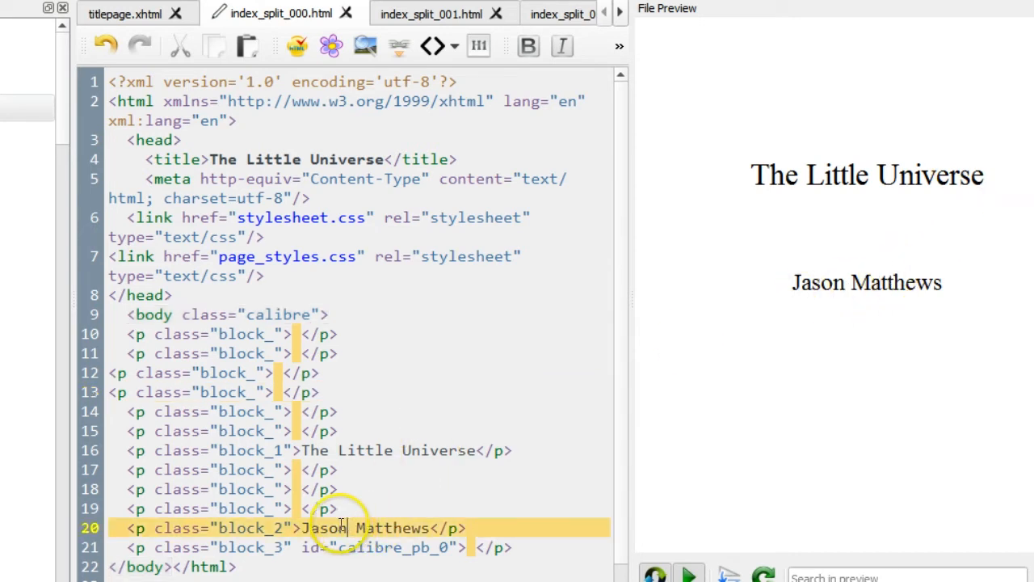
pyautogui.keyDown('shift'); pyautogui.click(309, 529); pyautogui.keyUp('shift')
pyautogui.write('ohn')
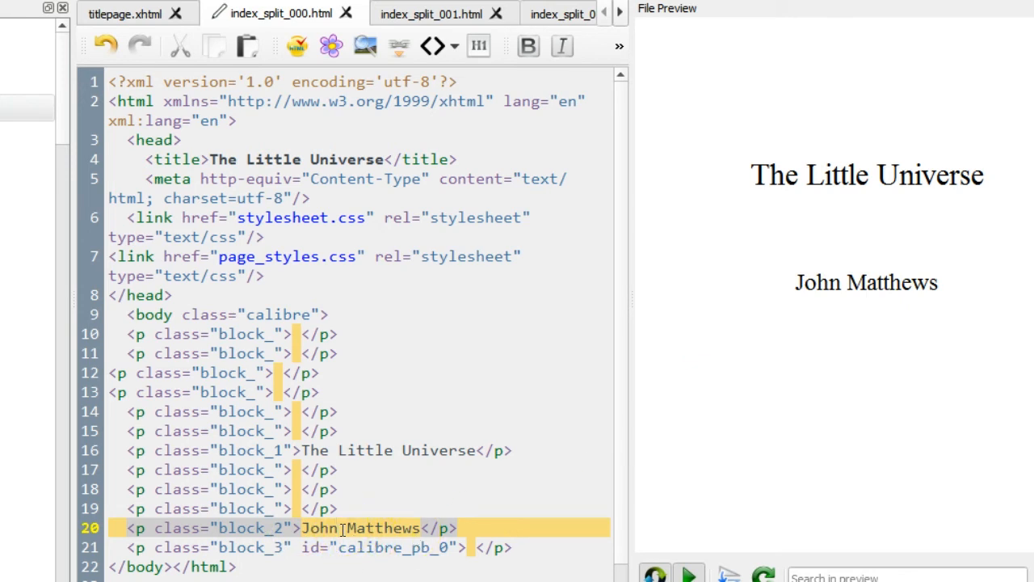
# Change the author's first name on line 20 back to the original one.
pyautogui.doubleClick(313, 528)
pyautogui.write('Jason')
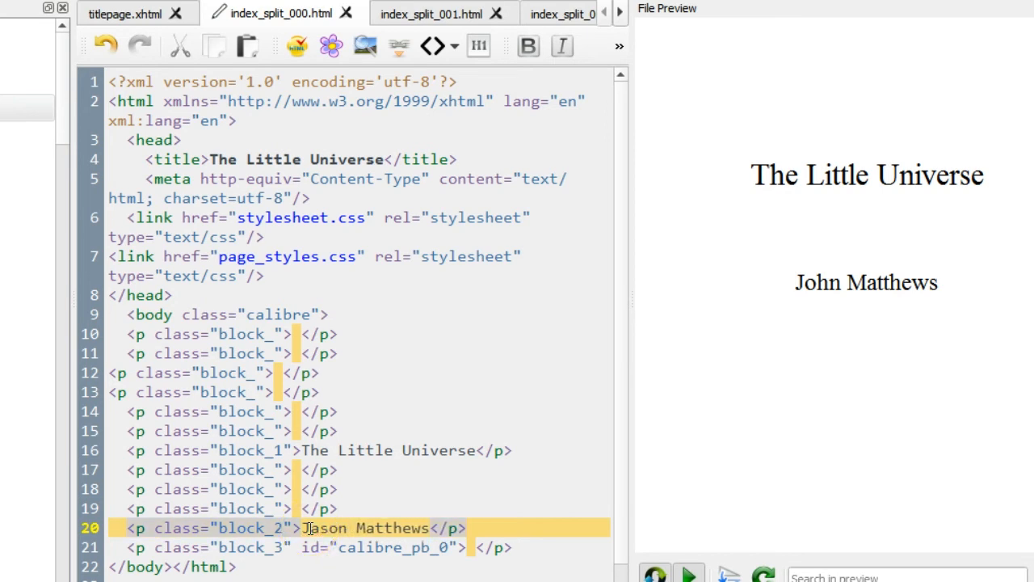
pyautogui.click(310, 528)
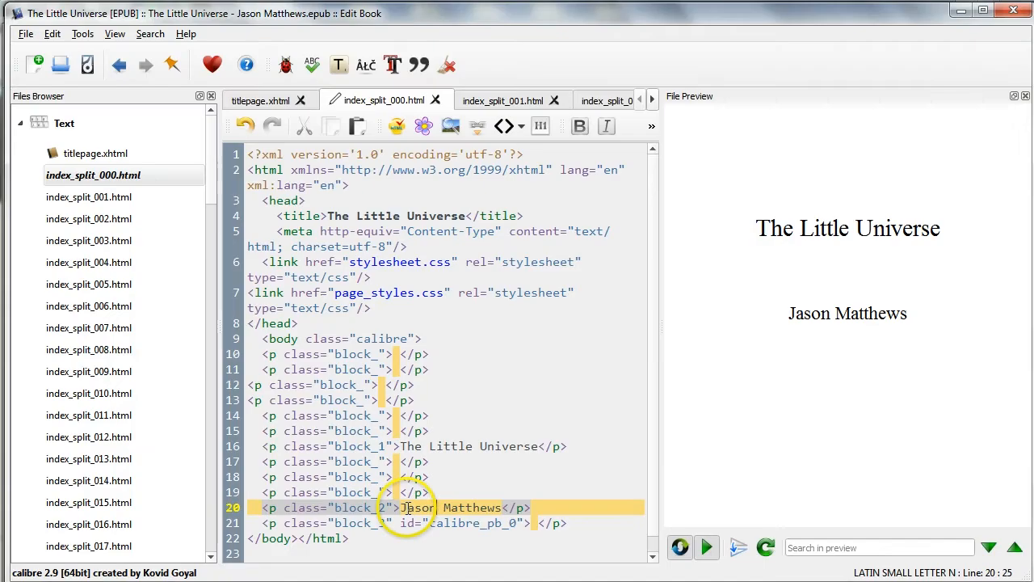
pyautogui.click(25, 36)
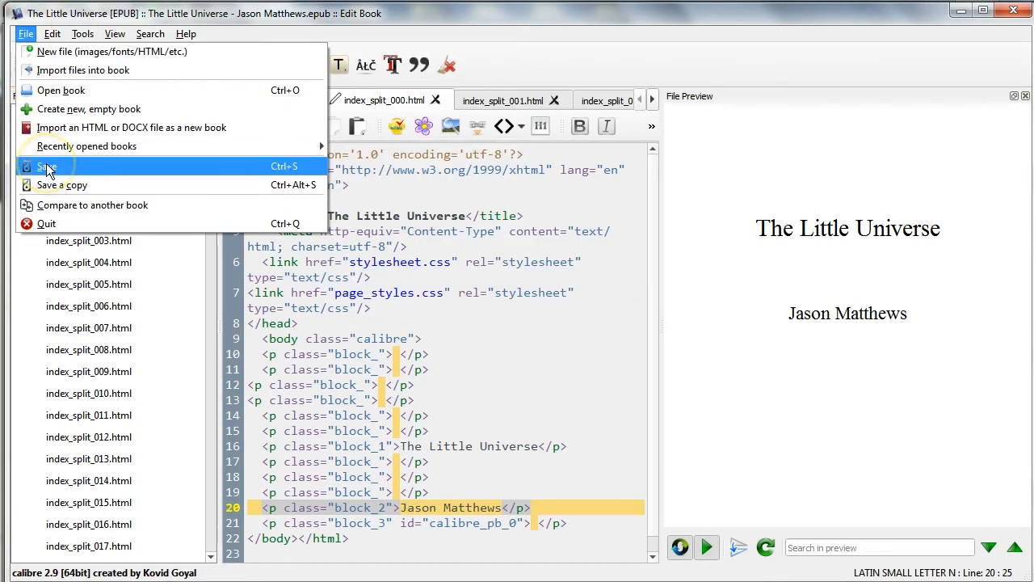
pyautogui.click(401, 184)
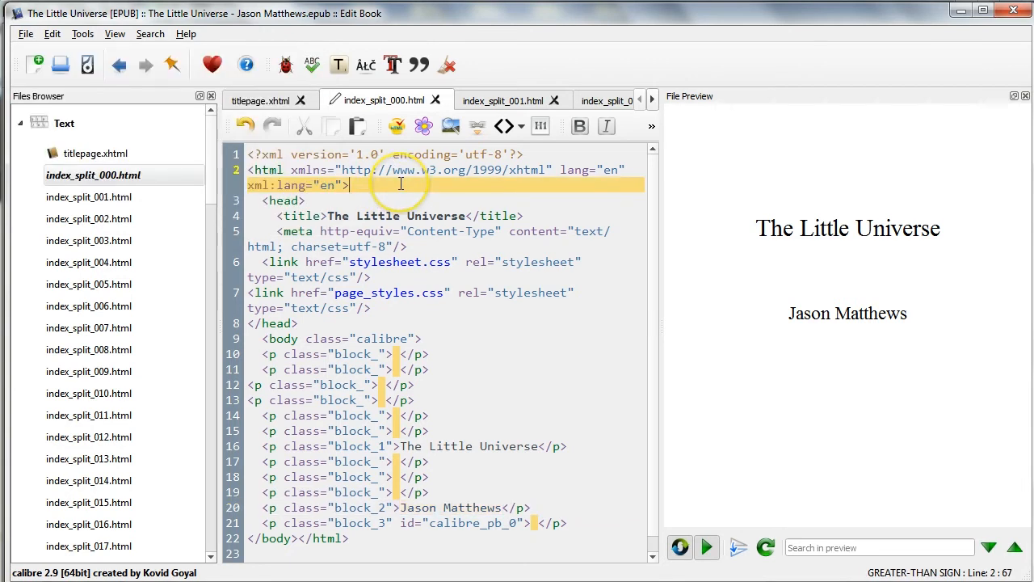
# Insert the letter l after the opening html tag at the end of line 2 in index_split_000.html.
pyautogui.write('l')
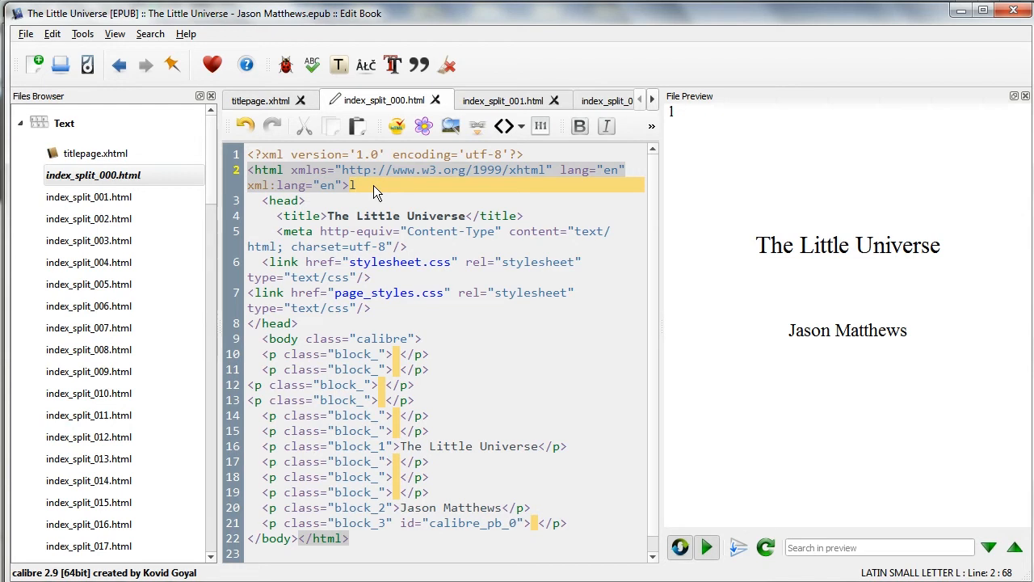
# Open index_split_061.html and inspect the author photo's image element from the file preview.
pyautogui.moveTo(211, 173); pyautogui.dragTo(215, 443)
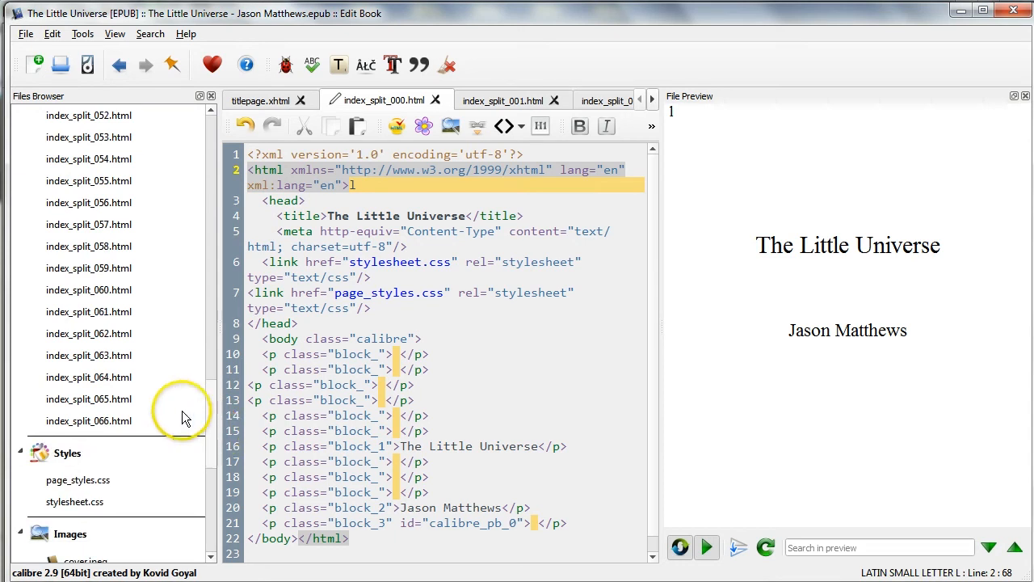
pyautogui.doubleClick(96, 313)
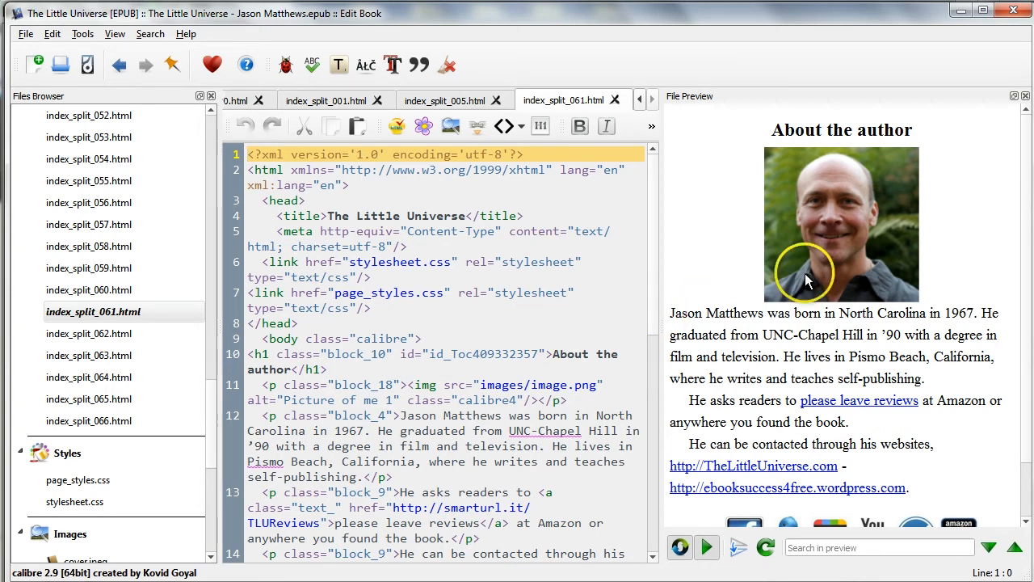
pyautogui.click(843, 226)
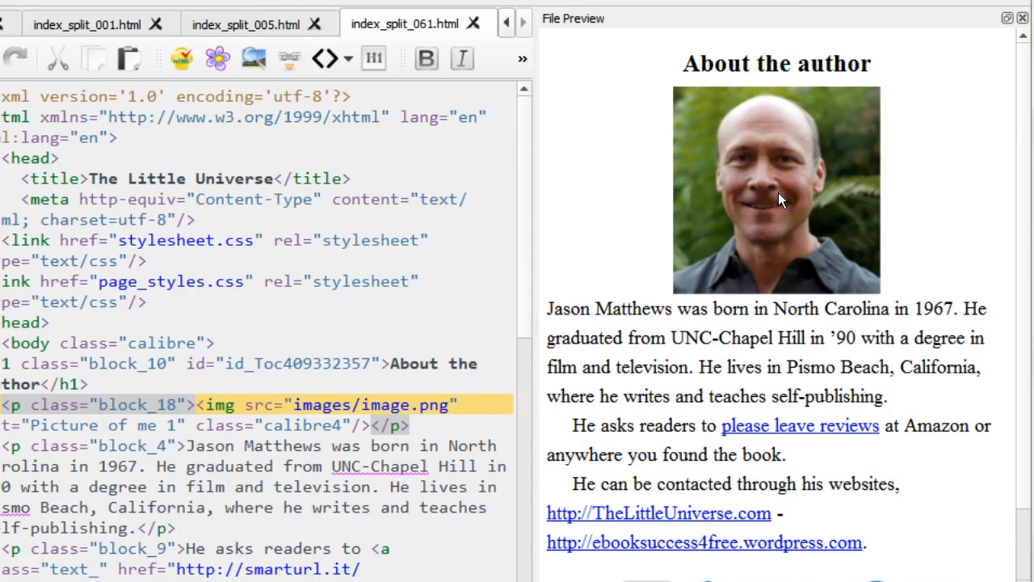
pyautogui.rightClick(779, 192)
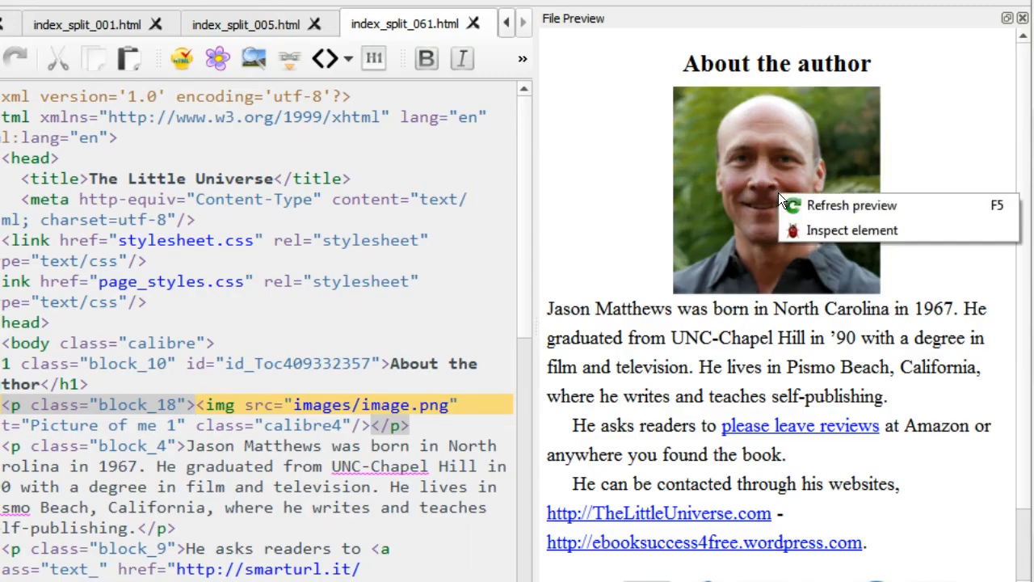
pyautogui.click(822, 230)
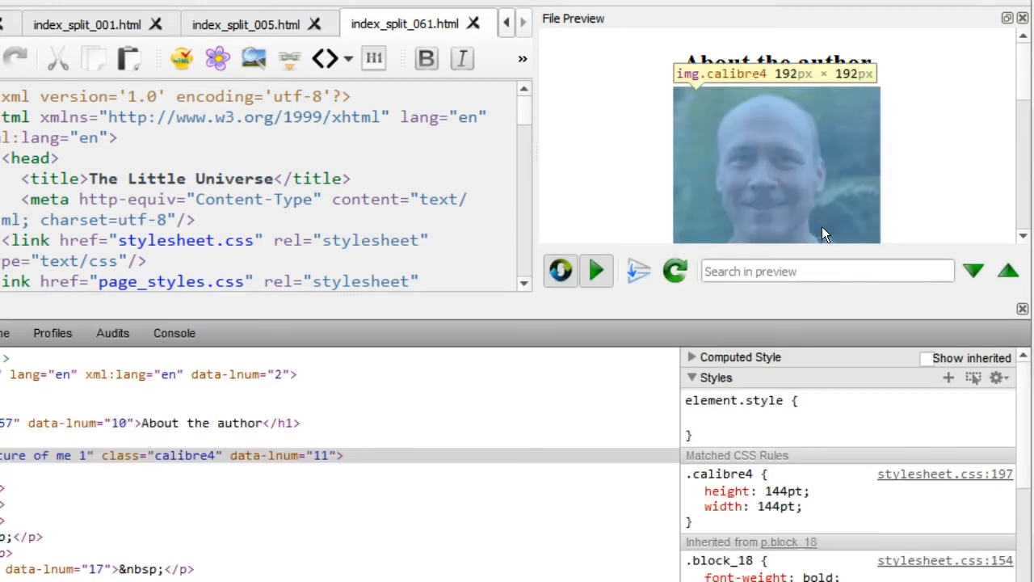
# Set both the height and width in the author photo's .calibre4 rule to 72 and close the inspector.
pyautogui.click(767, 490)
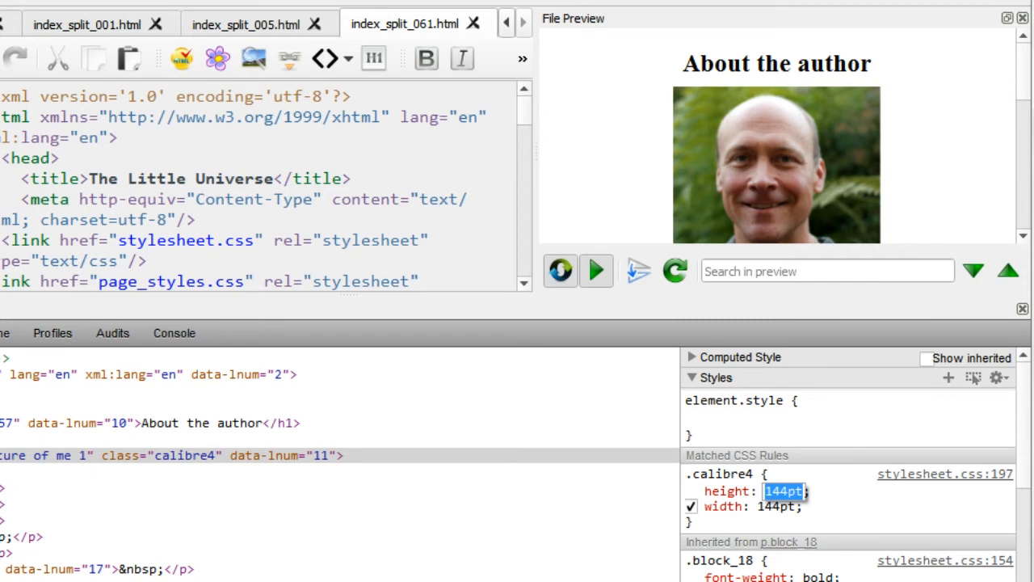
pyautogui.write('72')
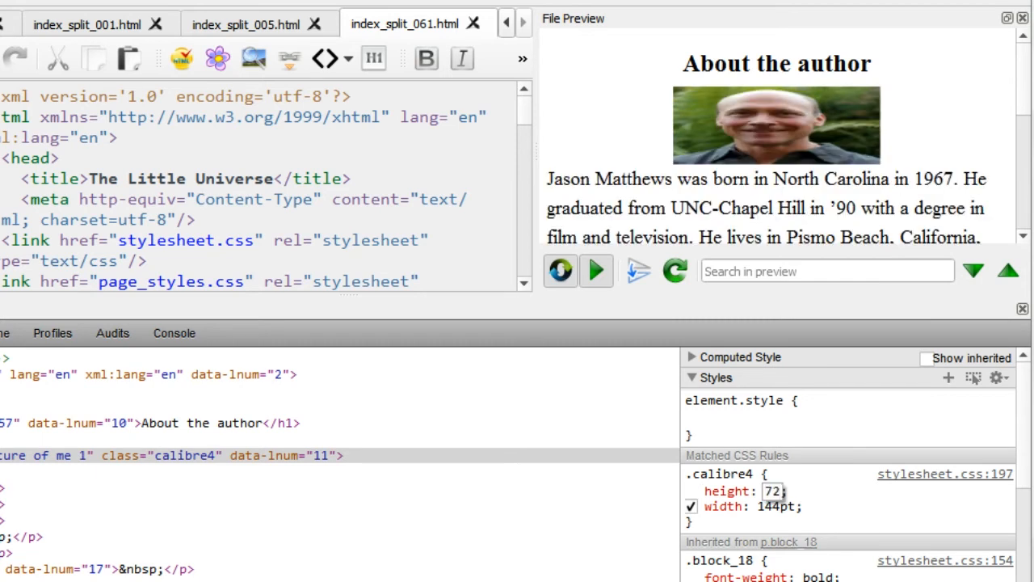
pyautogui.press('Tab')
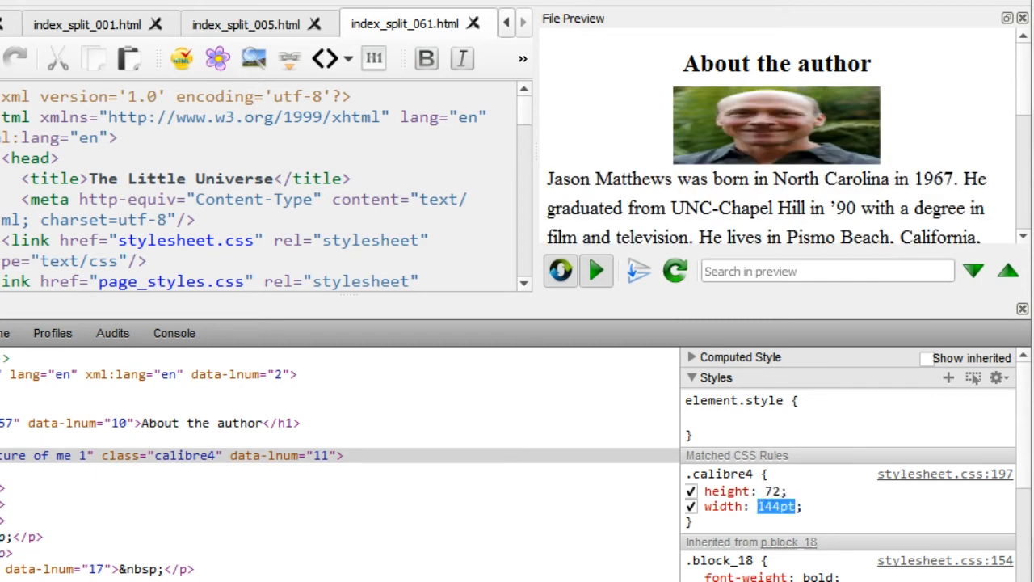
pyautogui.write('72')
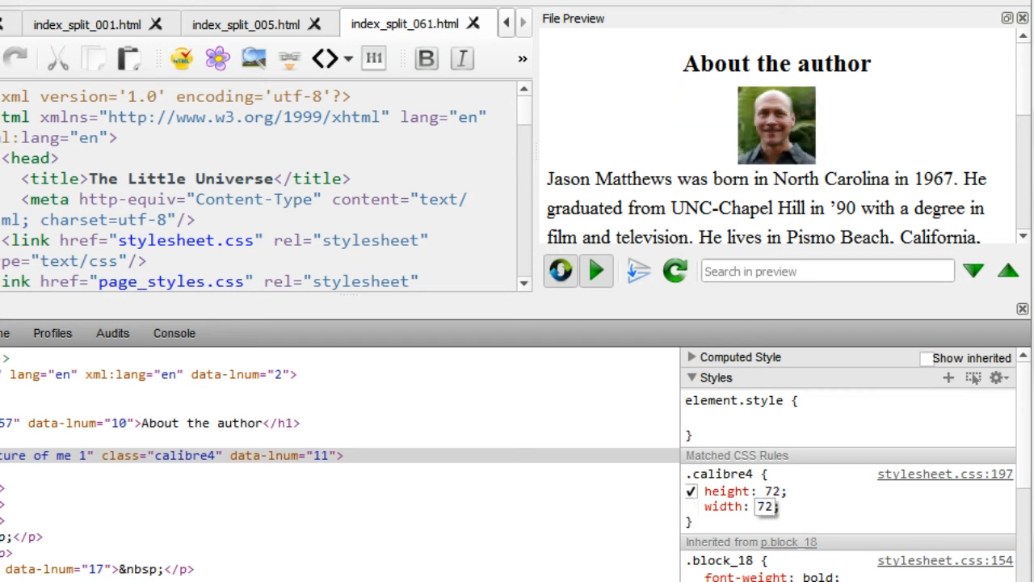
pyautogui.click(1022, 309)
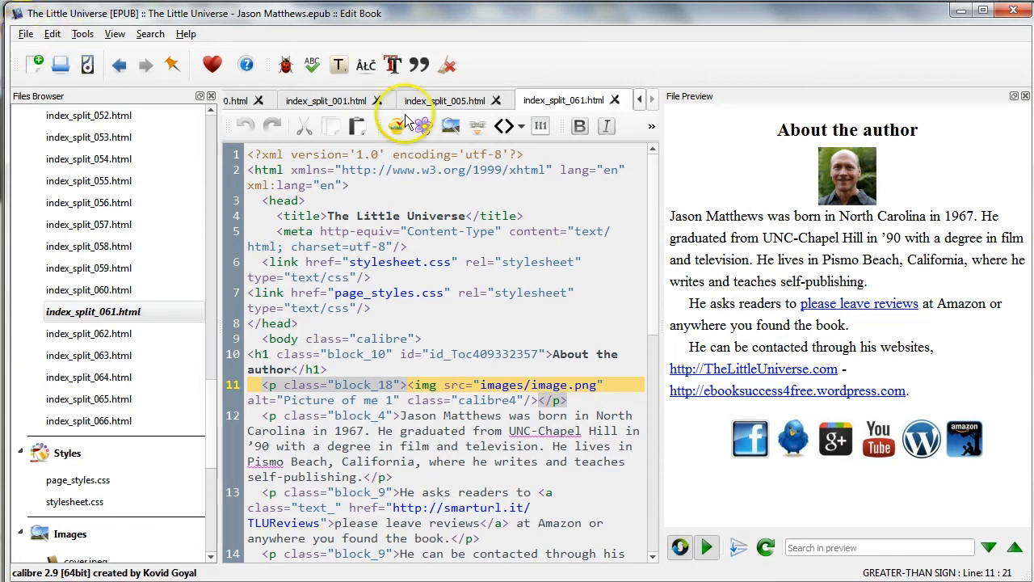
# Quit the book editor without saving the changes to The Little Universe.
pyautogui.click(1014, 14)
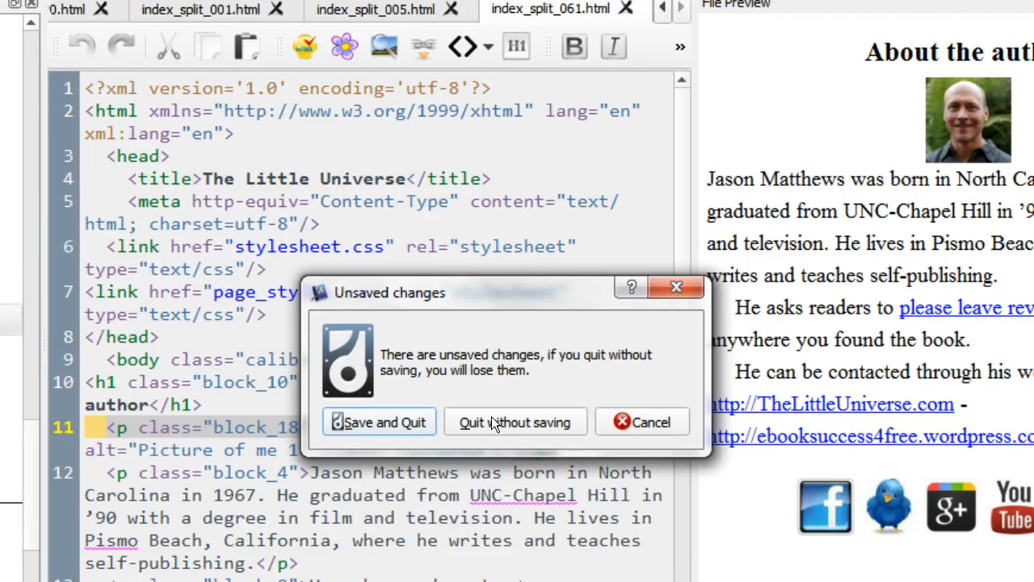
pyautogui.click(492, 423)
# View Better You Better Me from the library in the e-book viewer and follow the Acknowledgments link in its contents page.
pyautogui.click(274, 180)
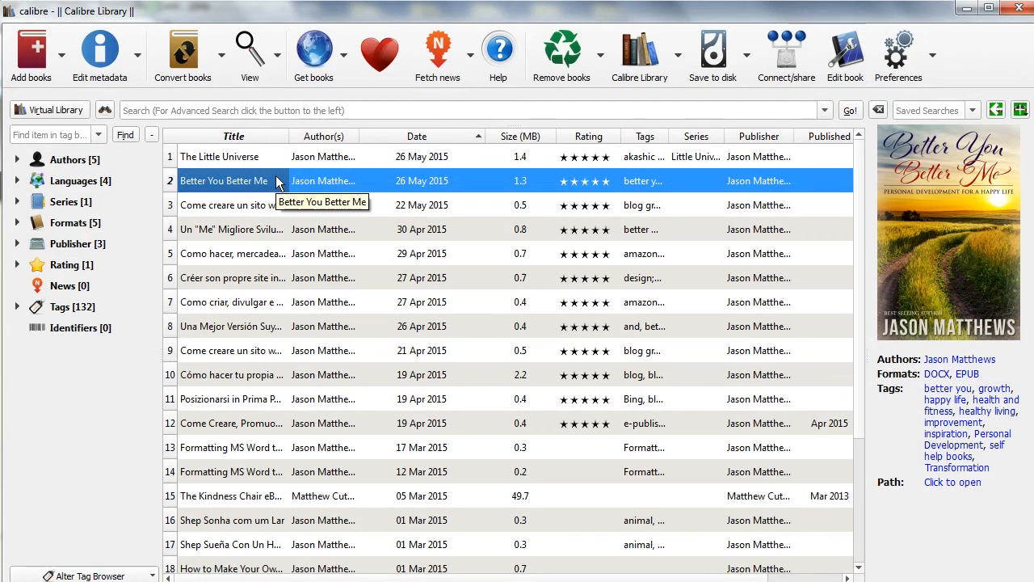
pyautogui.click(257, 63)
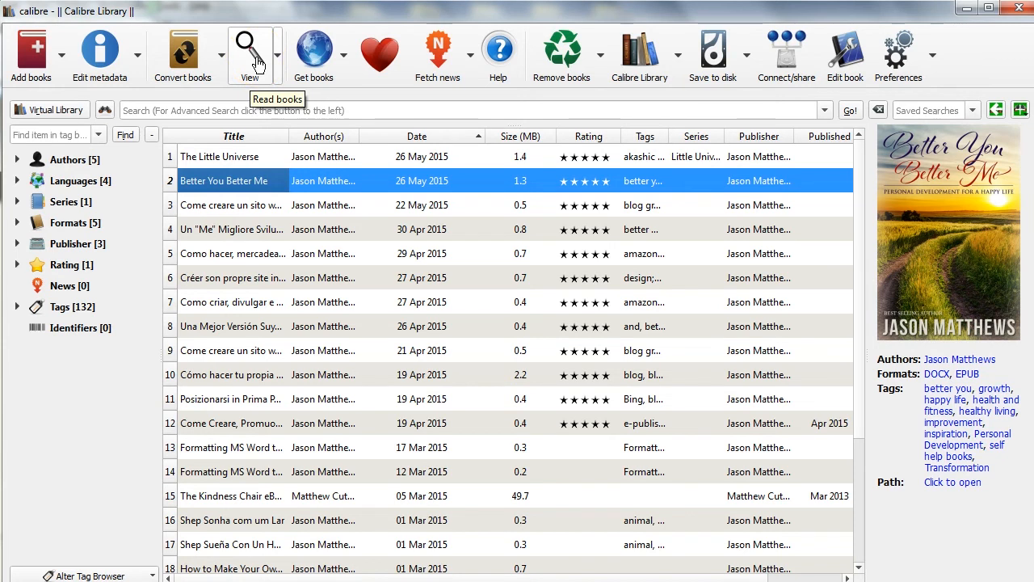
pyautogui.click(461, 187)
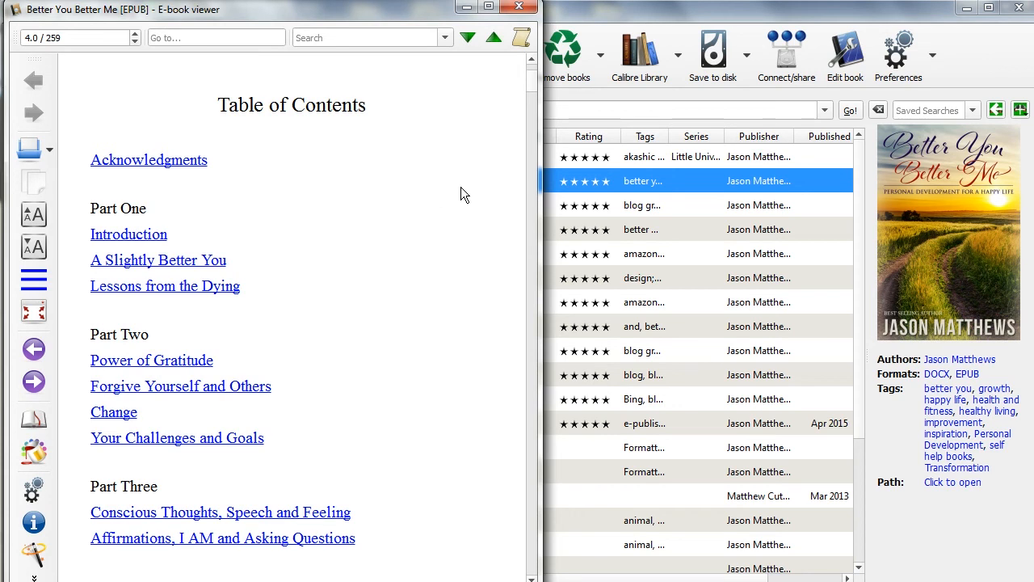
pyautogui.click(176, 165)
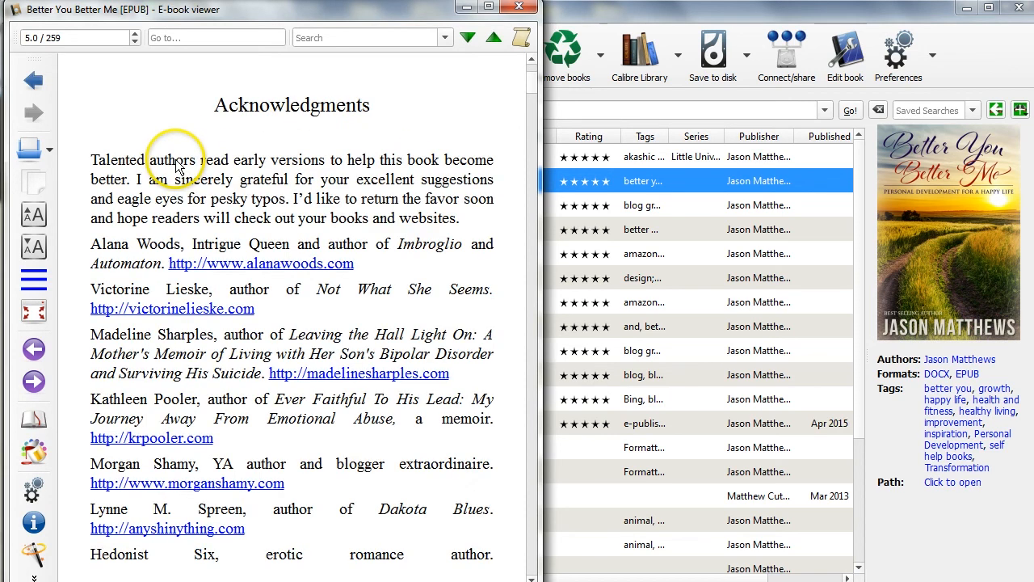
# Compare the viewer's table of contents with the "Reflections on Your Life" heading in the Word document, and close the viewer.
pyautogui.click(37, 276)
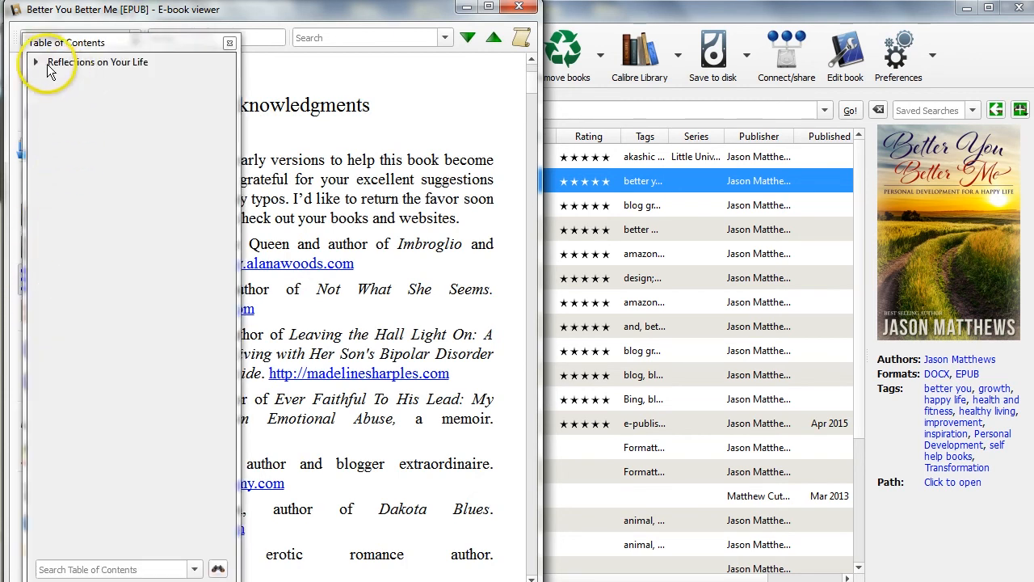
pyautogui.click(90, 71)
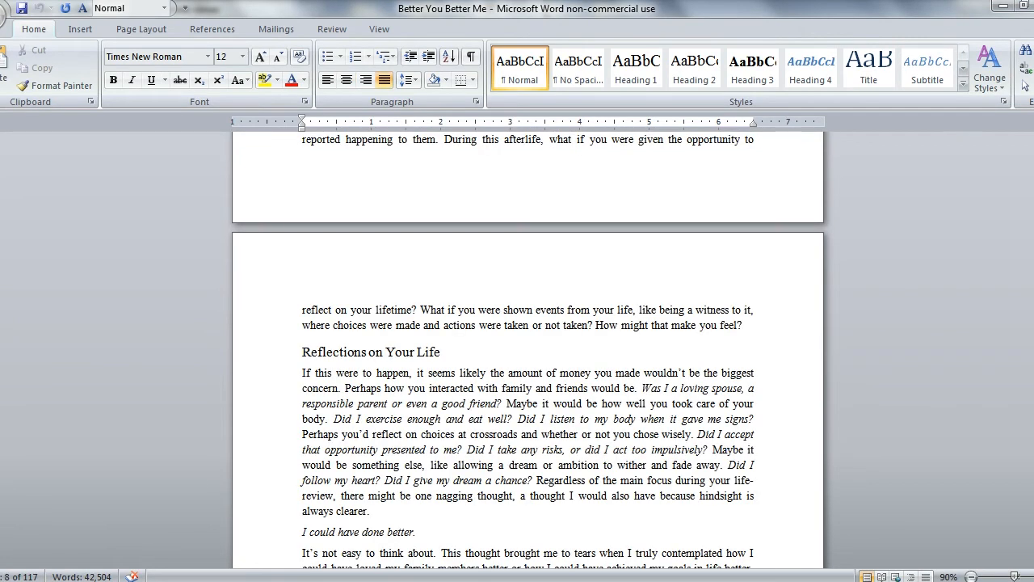
pyautogui.click(302, 352)
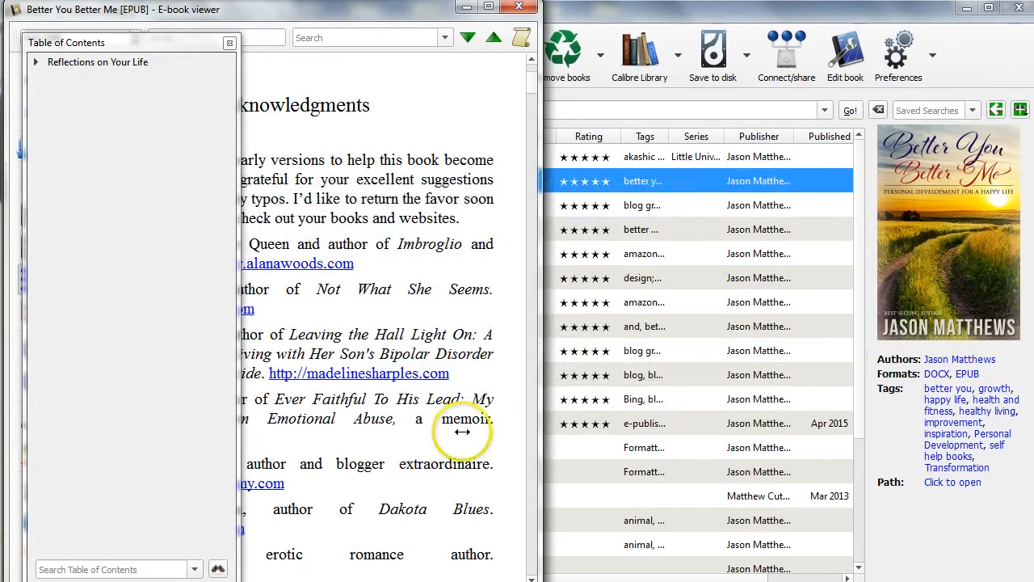
pyautogui.click(230, 42)
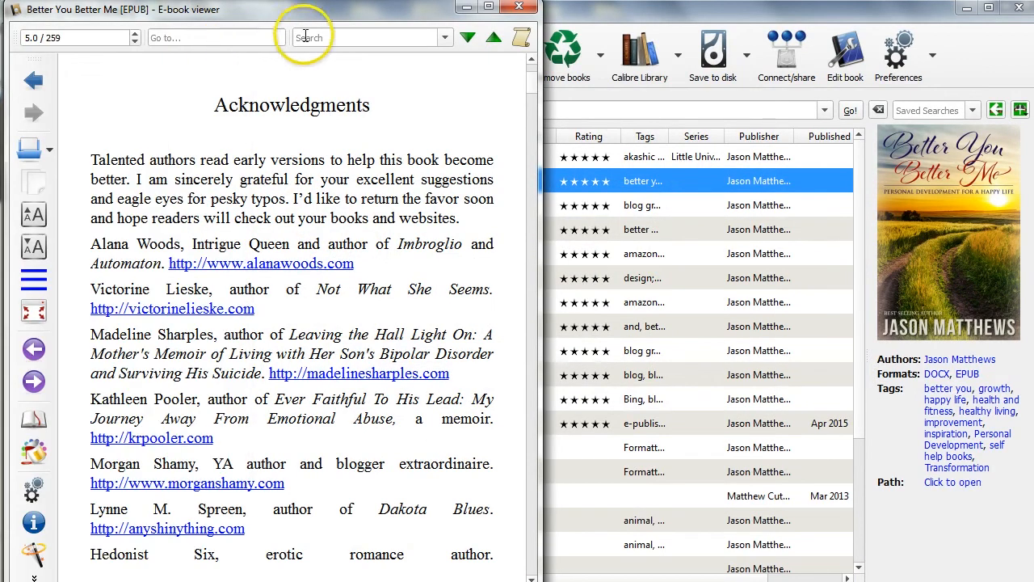
pyautogui.click(519, 7)
# Open Better You Better Me in the book editor and load titlepage.xhtml for editing.
pyautogui.click(841, 61)
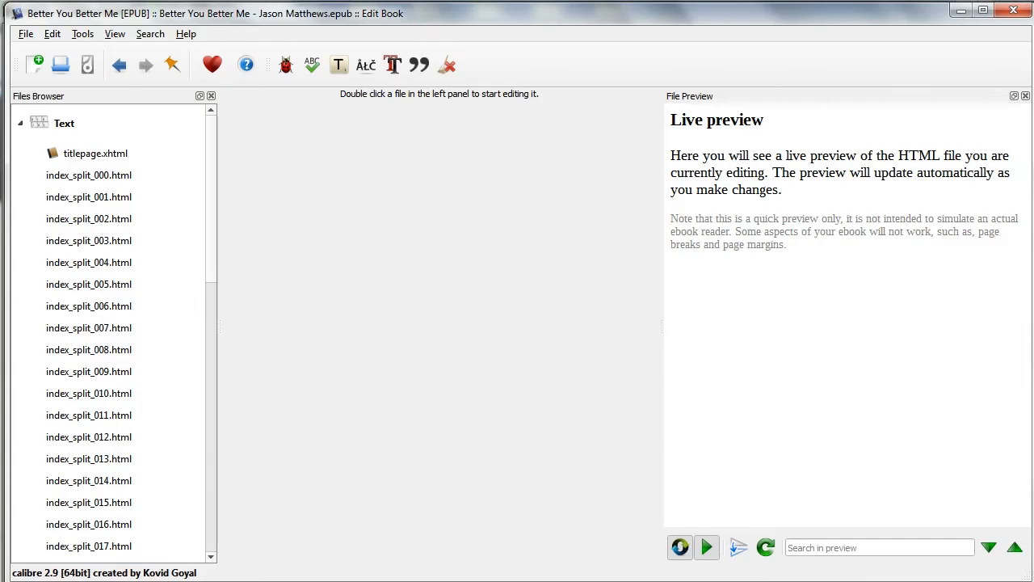
pyautogui.click(105, 156)
pyautogui.doubleClick(103, 156)
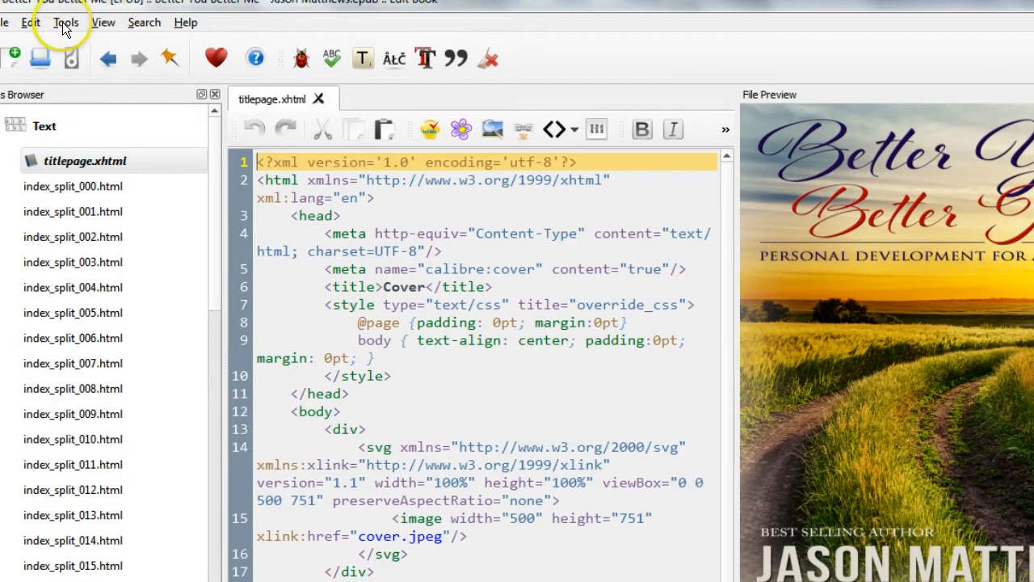
# Open the Table of Contents for editing and review its entries, including those marked with missing destinations.
pyautogui.click(63, 22)
pyautogui.moveTo(97, 42)
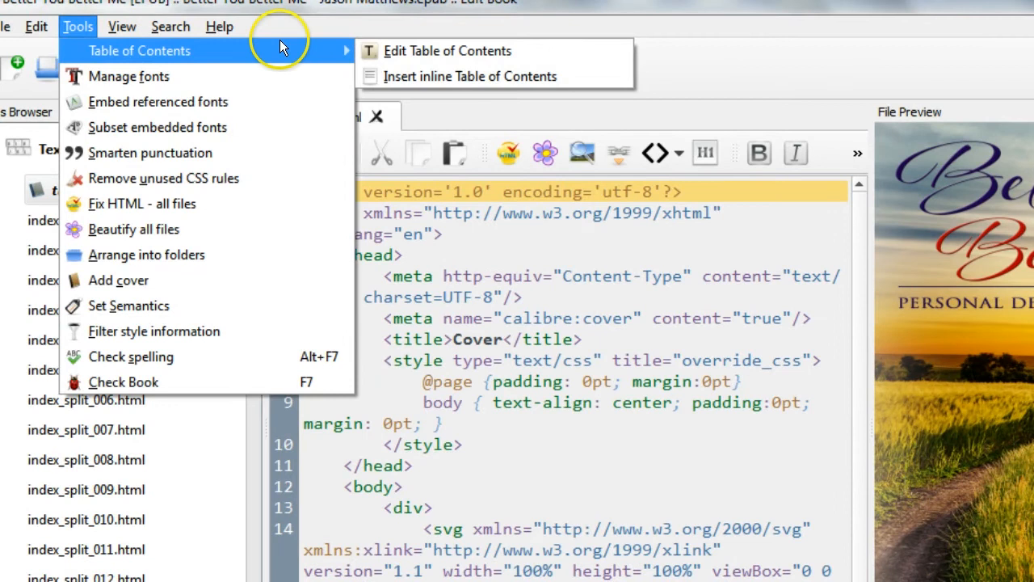
pyautogui.click(440, 45)
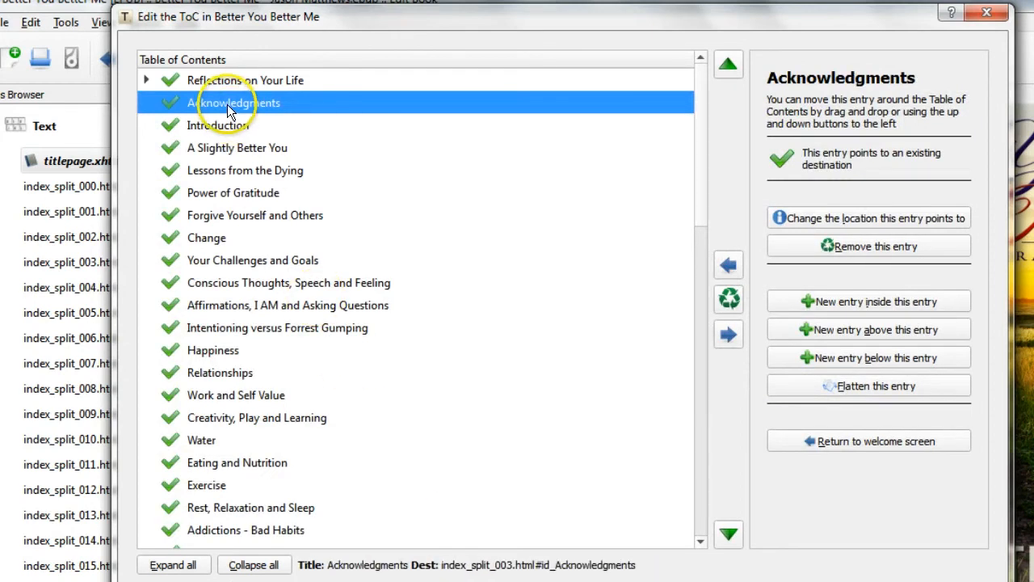
pyautogui.scroll(-5, 234, 113)
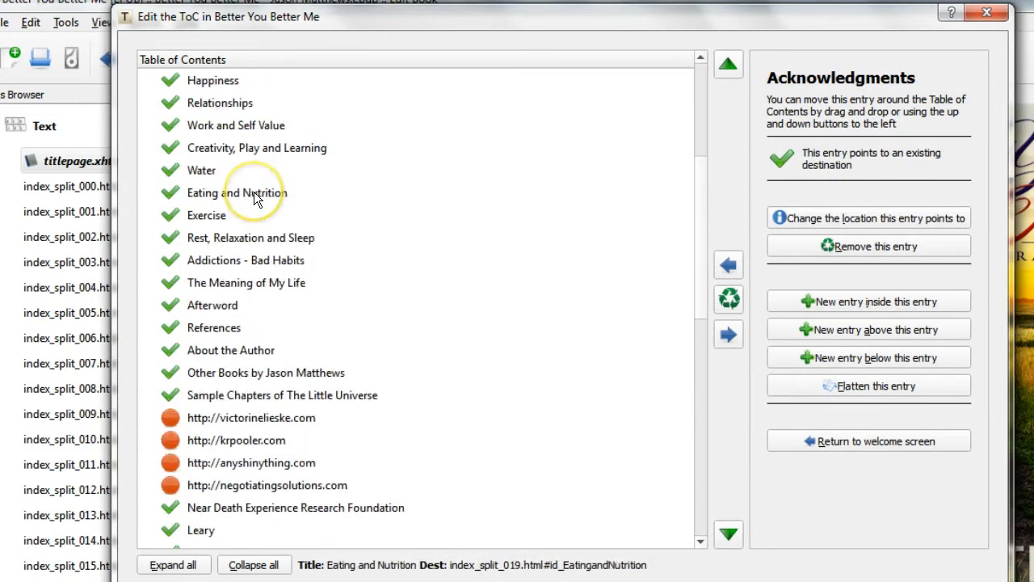
pyautogui.scroll(-5, 254, 194)
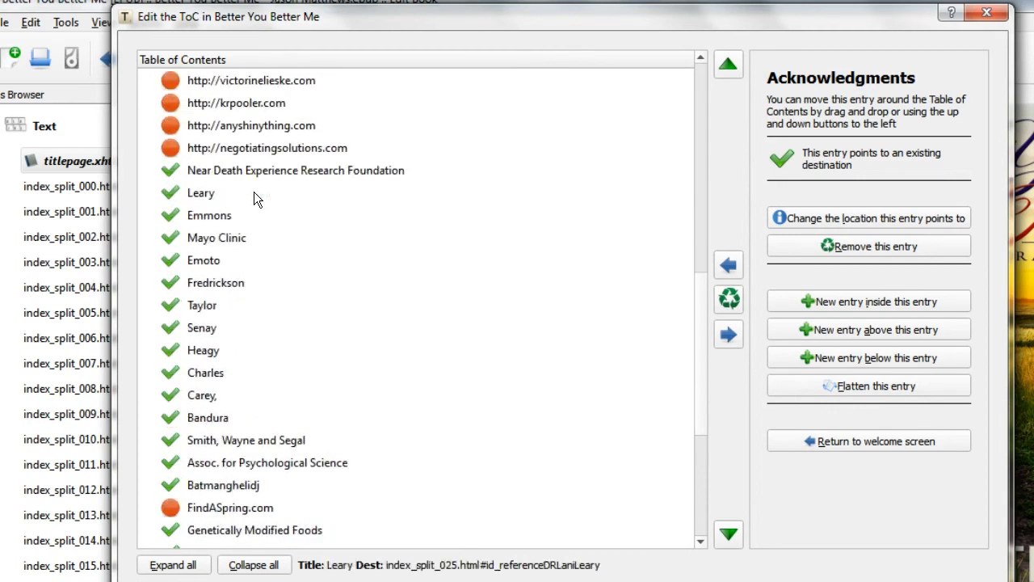
pyautogui.scroll(-2, 254, 194)
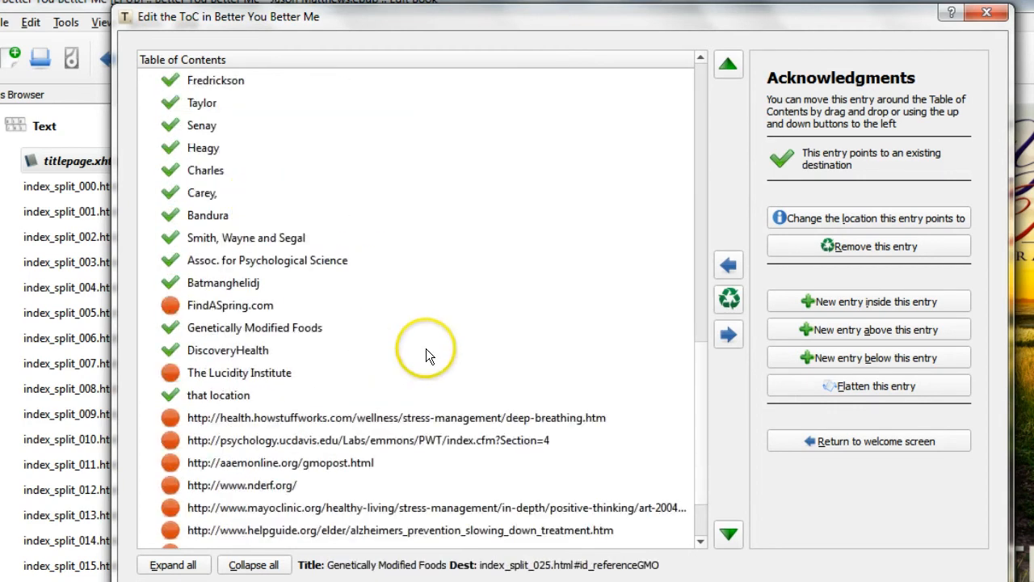
pyautogui.scroll(-2, 383, 333)
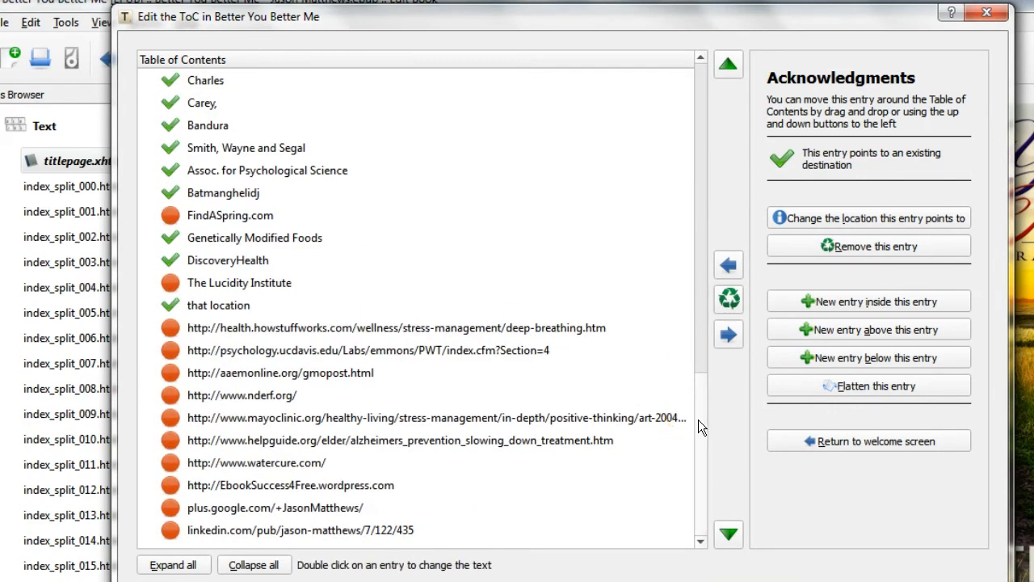
pyautogui.moveTo(699, 420); pyautogui.dragTo(682, 234)
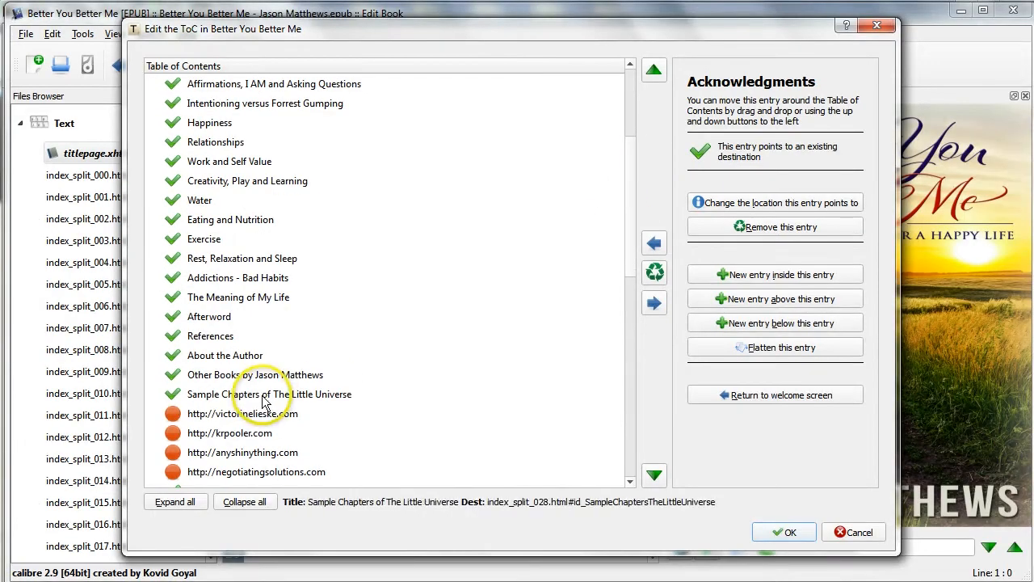
# Remove all Table of Contents entries listed below "Sample Chapters of The Little Universe", from the first website link through the last LinkedIn link.
pyautogui.click(275, 447)
pyautogui.scroll(-2, 441, 303)
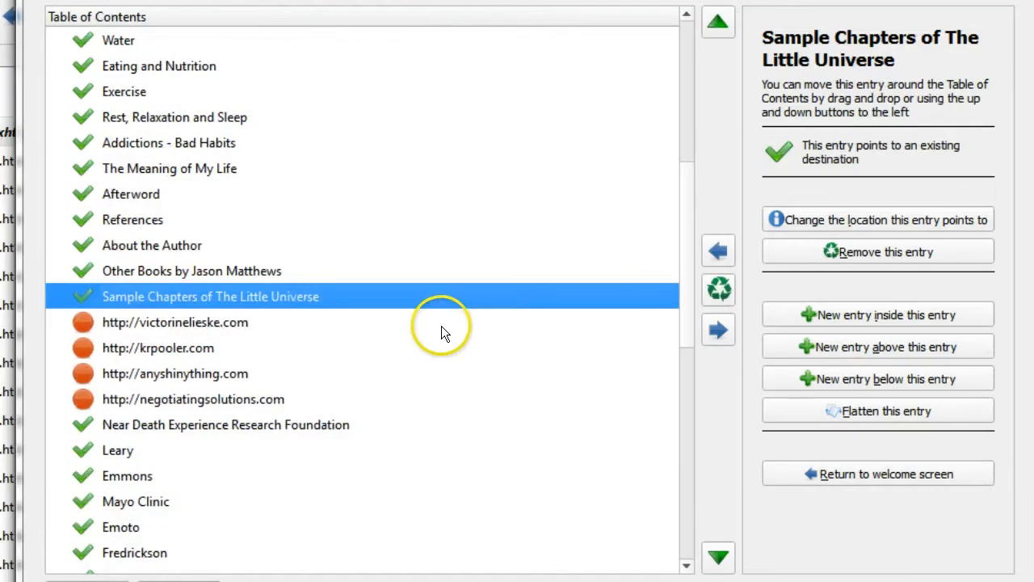
pyautogui.click(202, 321)
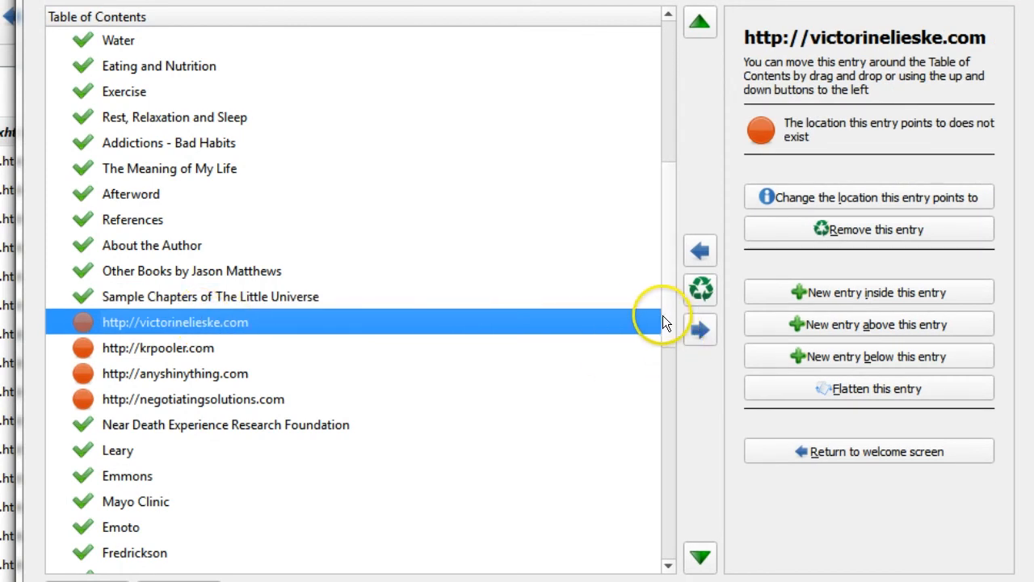
pyautogui.scroll(-8, 668, 331)
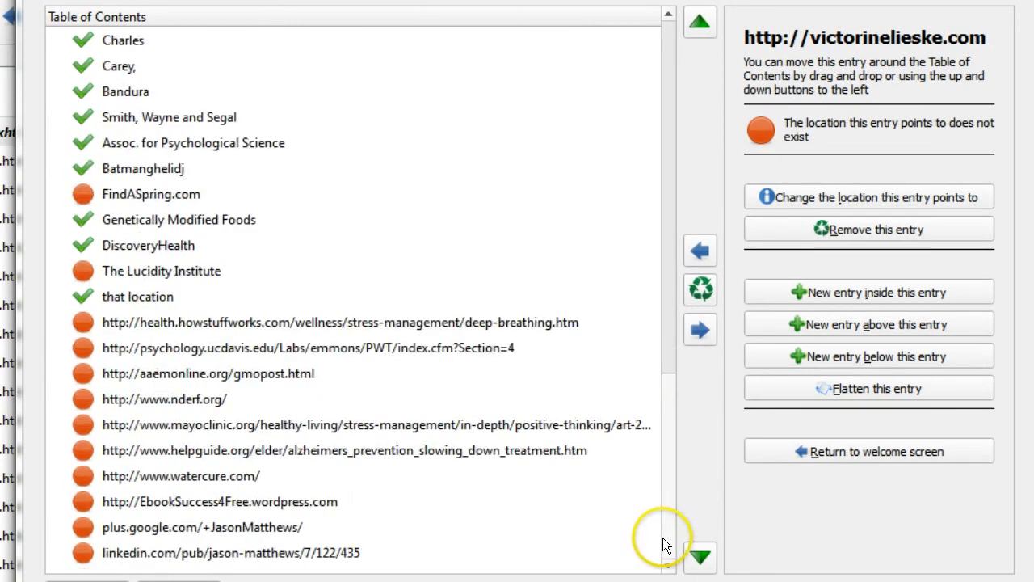
pyautogui.keyDown('shift'); pyautogui.click(348, 553); pyautogui.keyUp('shift')
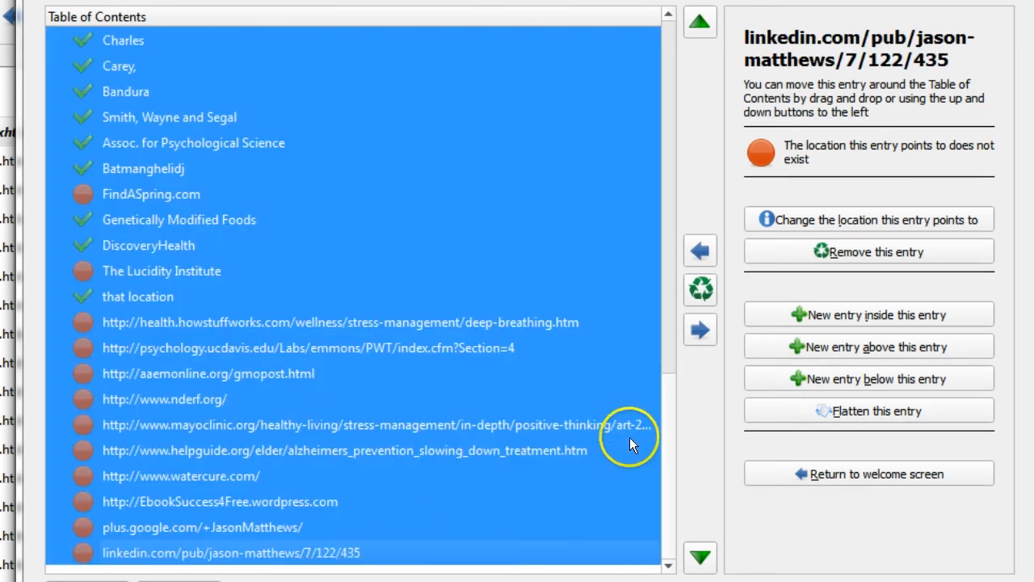
pyautogui.moveTo(671, 431); pyautogui.dragTo(669, 245)
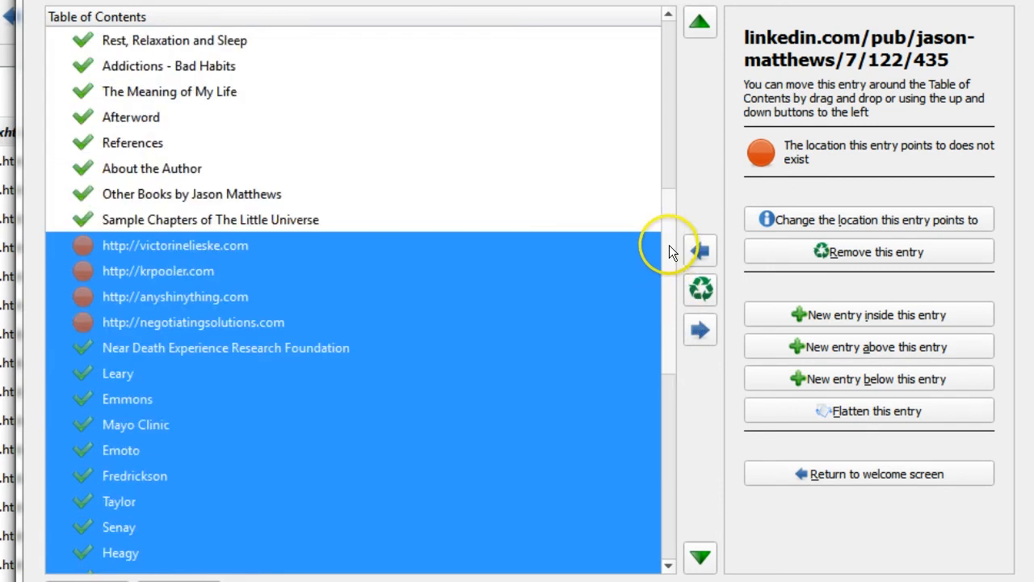
pyautogui.rightClick(236, 269)
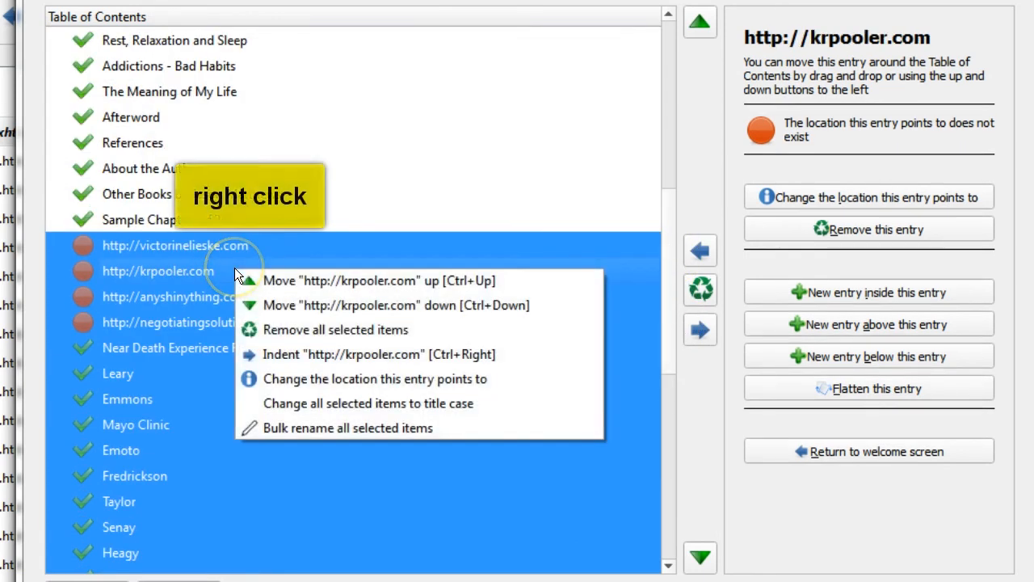
pyautogui.click(300, 326)
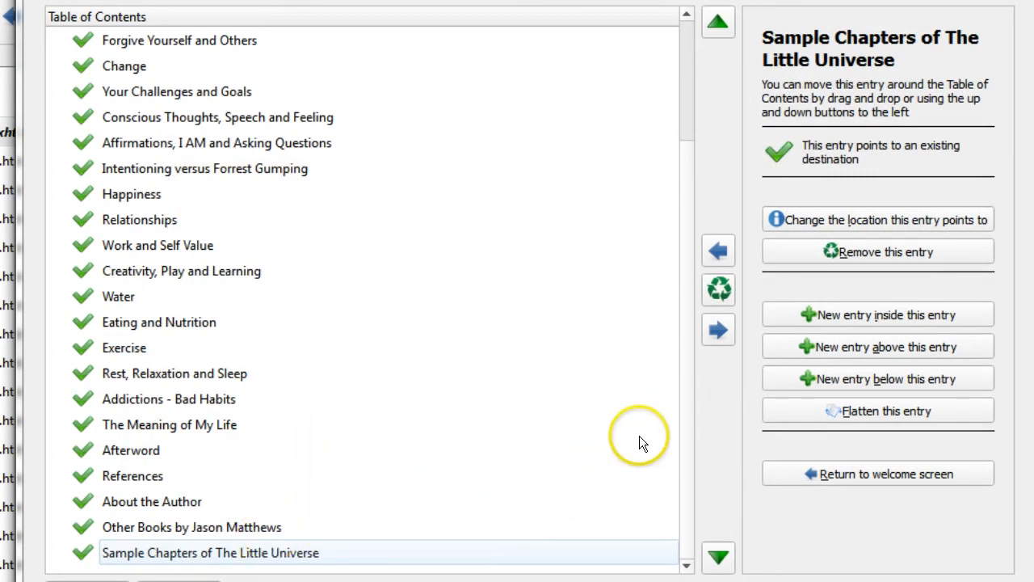
# Remove the "Reflections on Your Life" entry from the Table of Contents and apply the contents edits to the book.
pyautogui.scroll(2, 688, 270)
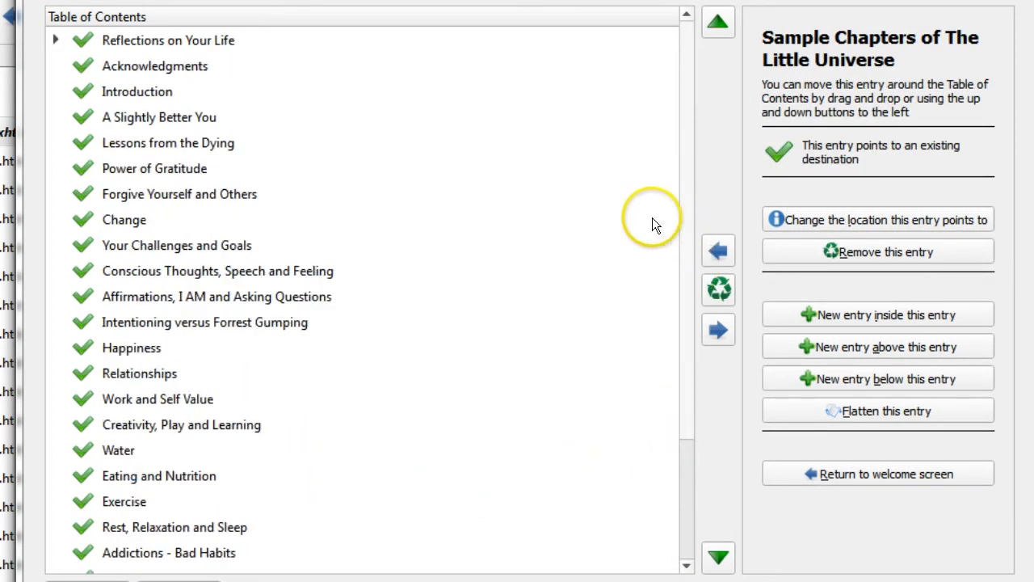
pyautogui.click(159, 45)
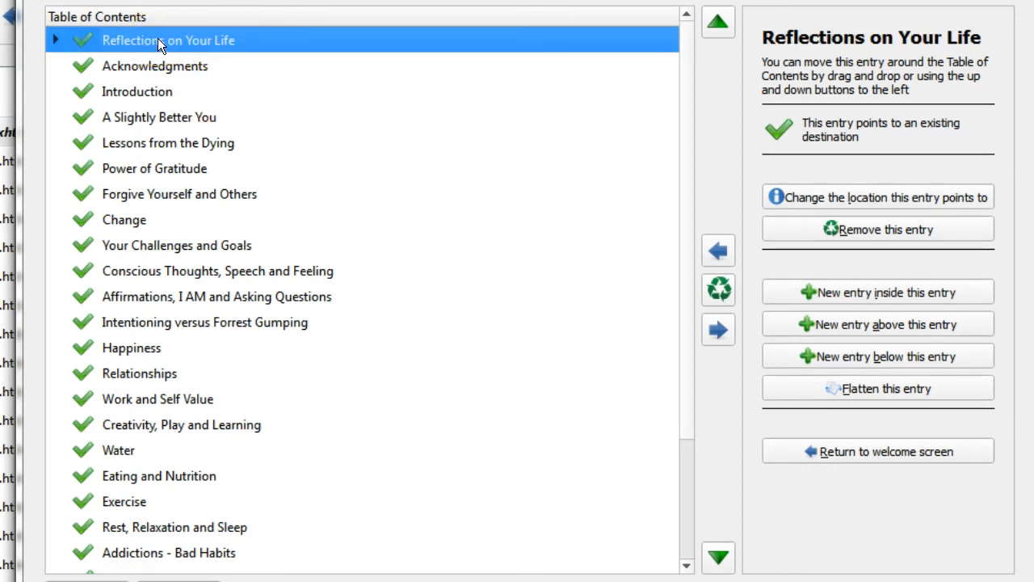
pyautogui.click(859, 229)
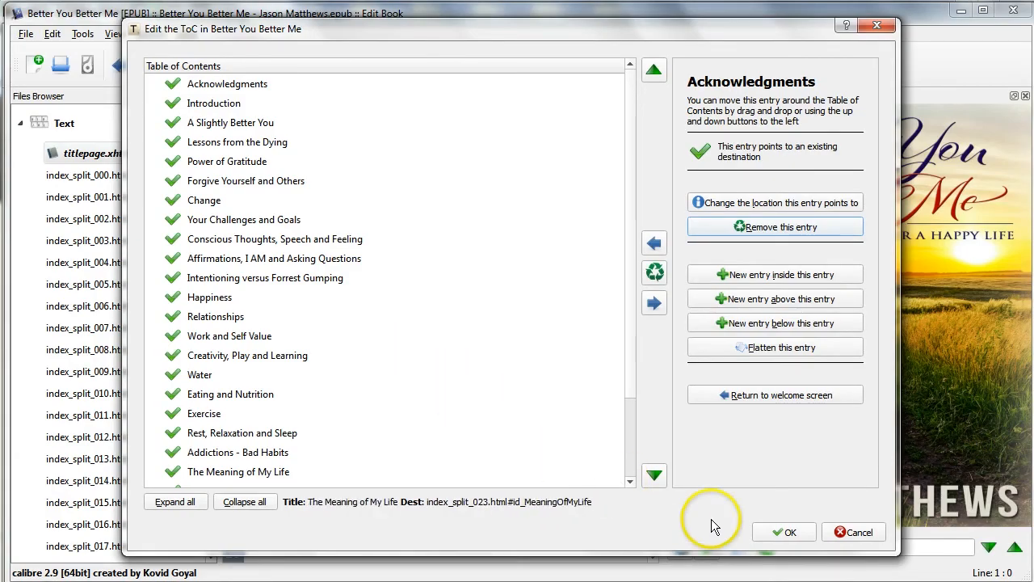
pyautogui.click(785, 533)
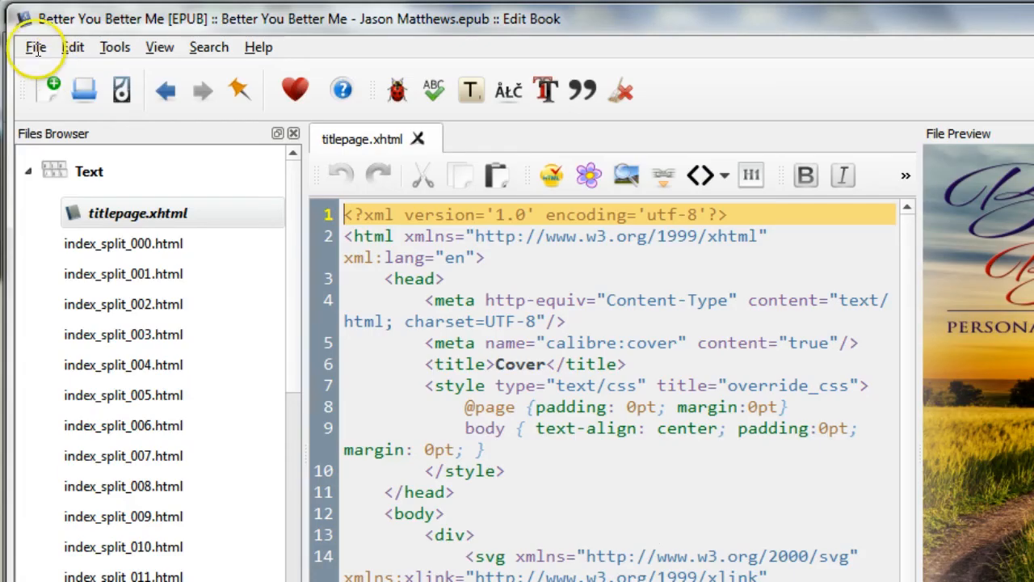
# Save the edited Better You Better Me EPUB and close the book editor.
pyautogui.click(37, 49)
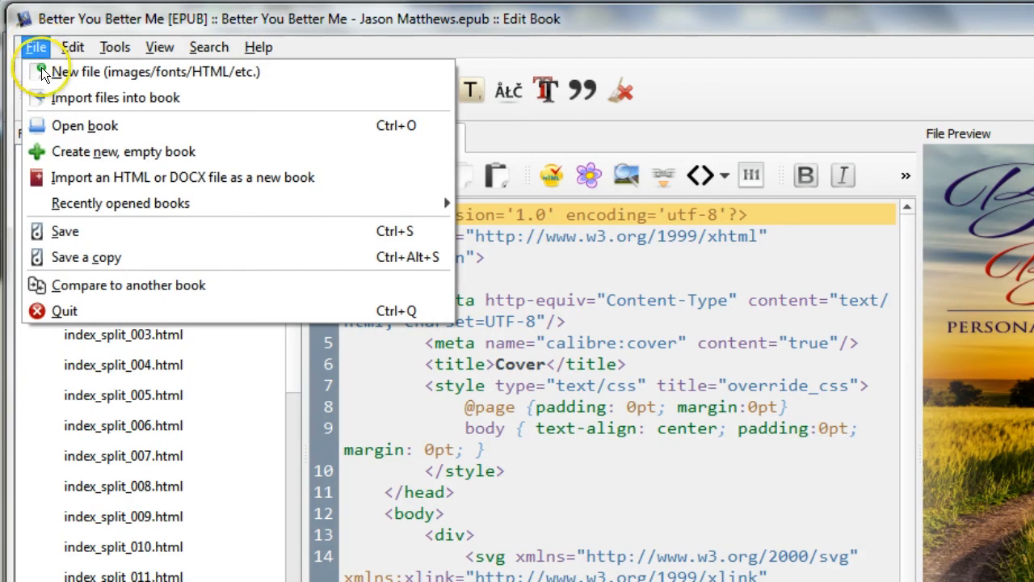
pyautogui.click(69, 228)
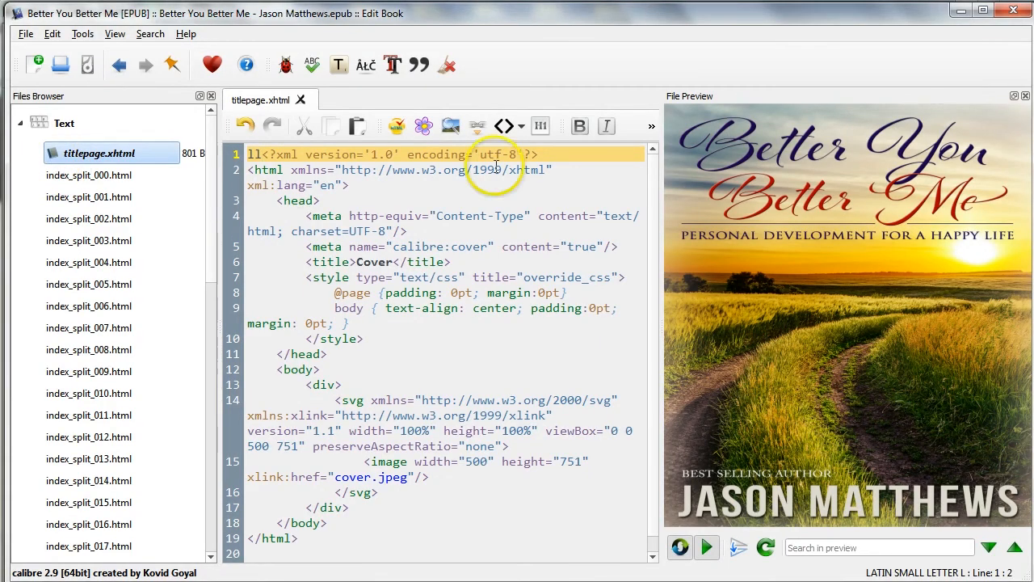
pyautogui.click(1014, 9)
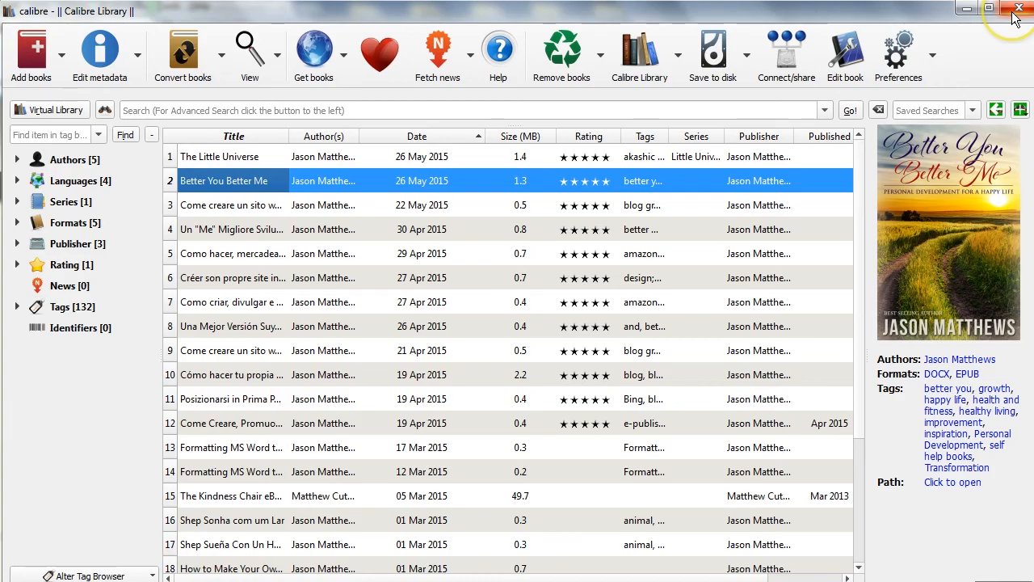
# View Better You Better Me in the e-book viewer, check its cleaned table of contents by jumping to Exercise, and close the contents list.
pyautogui.click(249, 55)
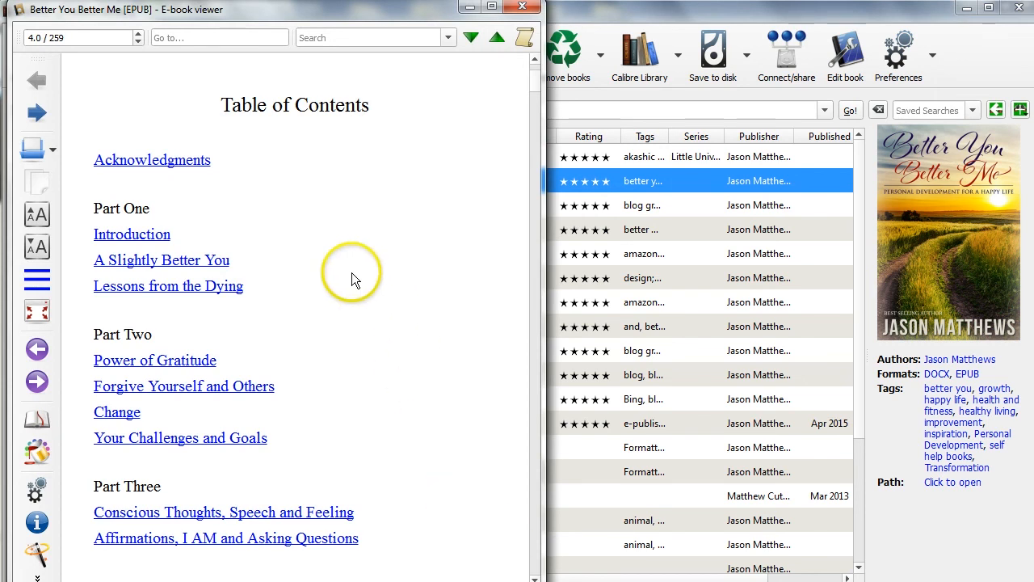
pyautogui.click(38, 276)
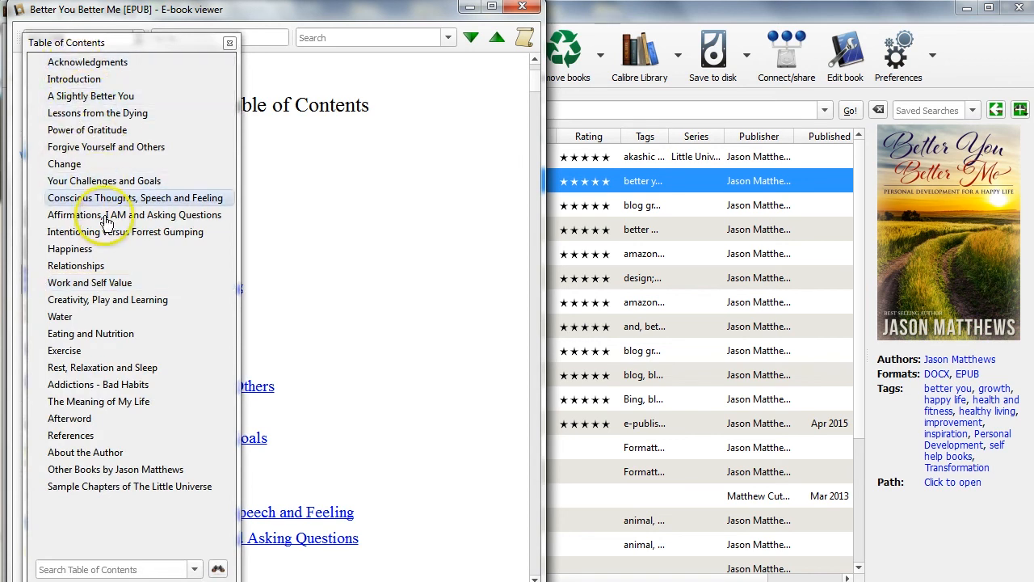
pyautogui.click(71, 353)
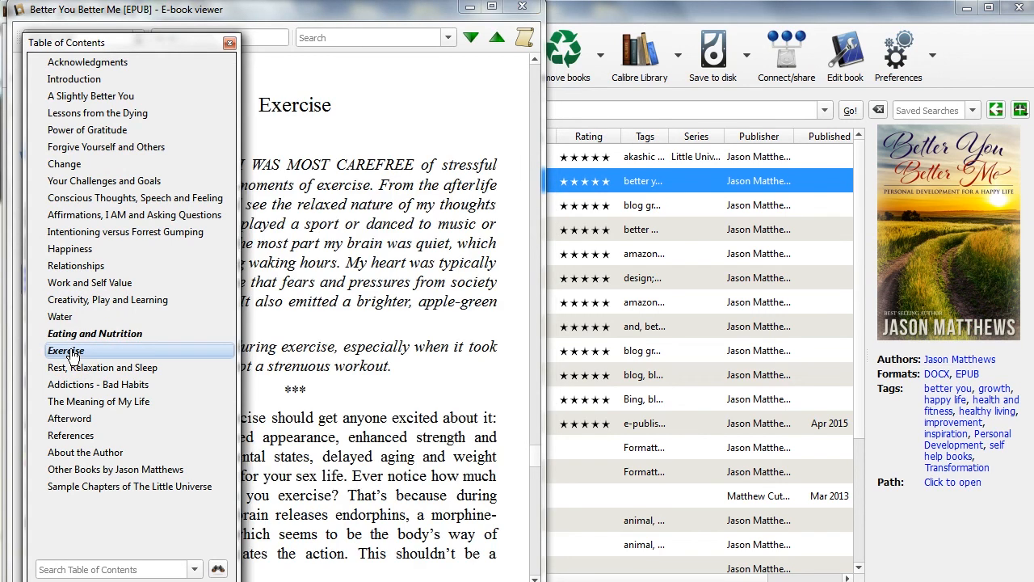
pyautogui.click(230, 42)
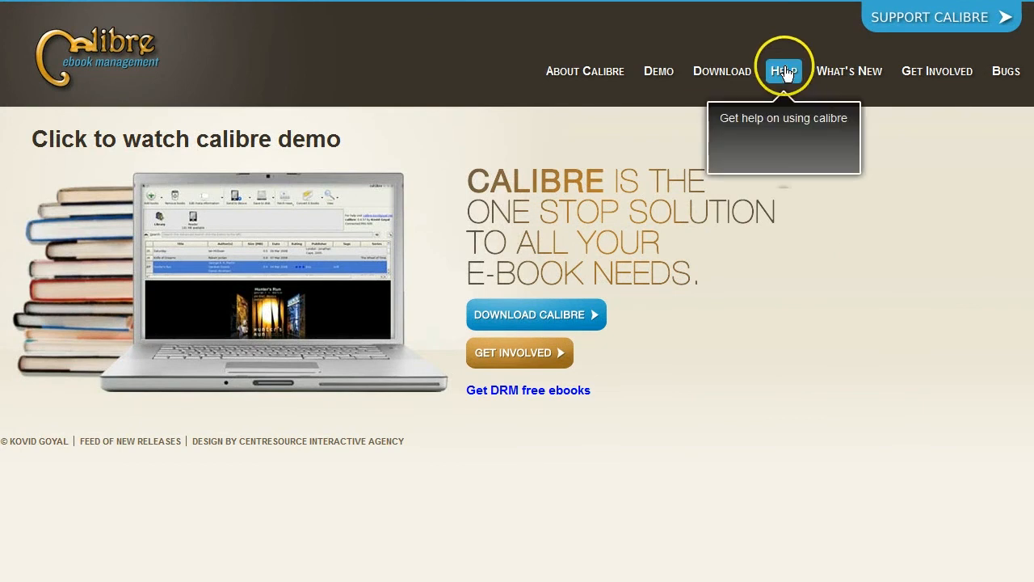
# On the calibre website, go to the help page and open the Editing E-books section of the User Manual.
pyautogui.click(784, 72)
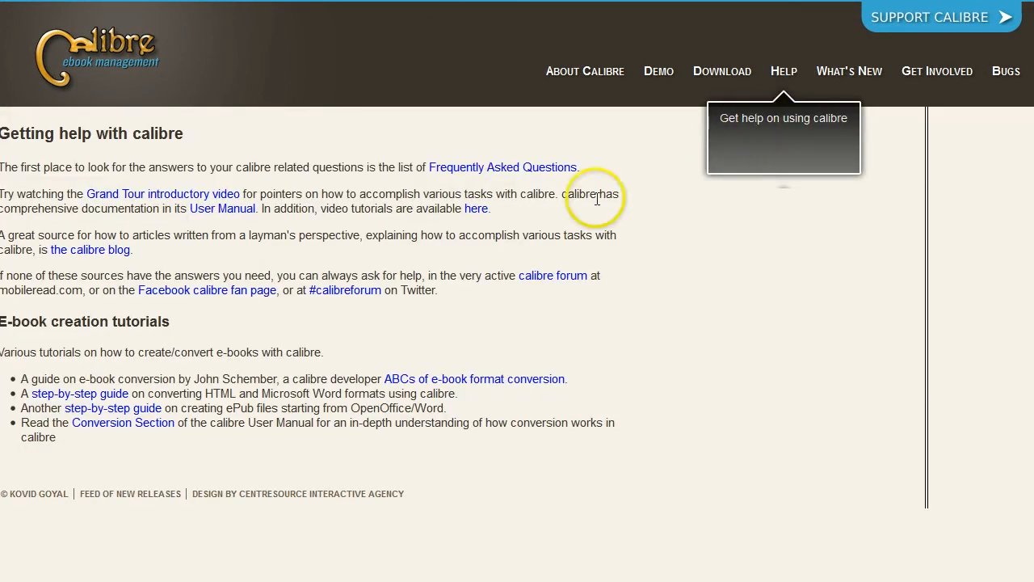
pyautogui.click(239, 212)
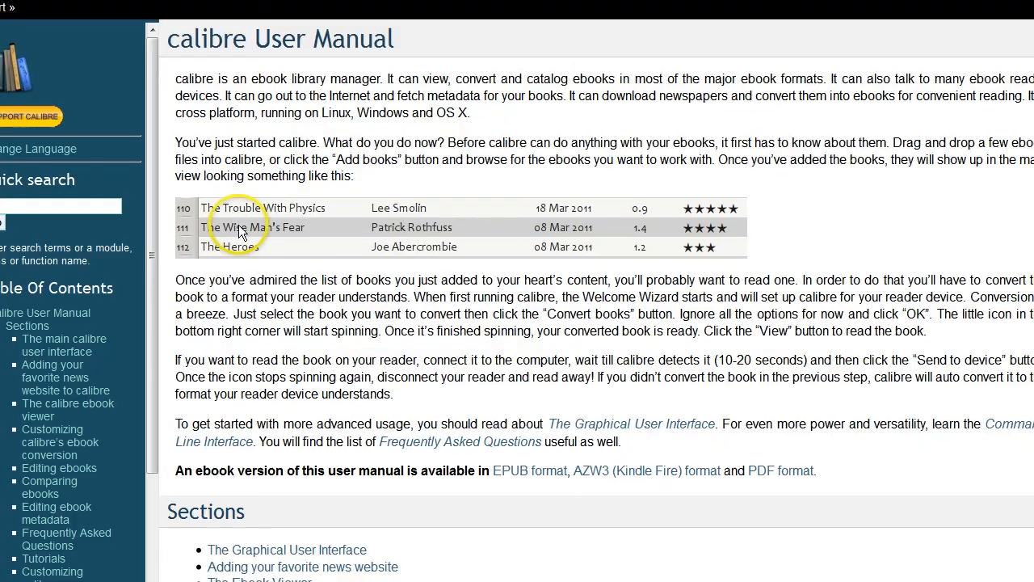
pyautogui.scroll(-3, 415, 235)
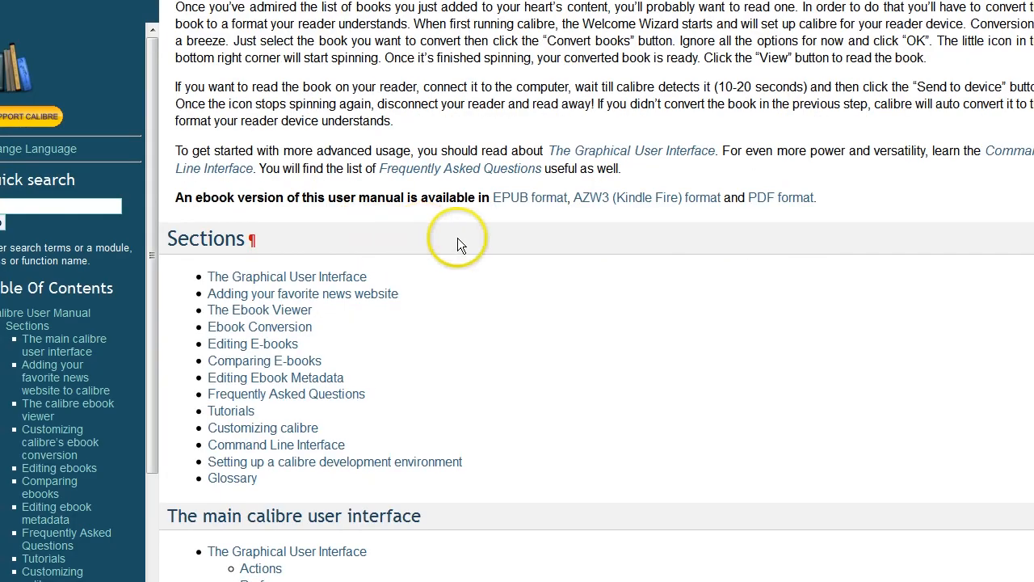
pyautogui.scroll(-1, 457, 237)
pyautogui.click(272, 257)
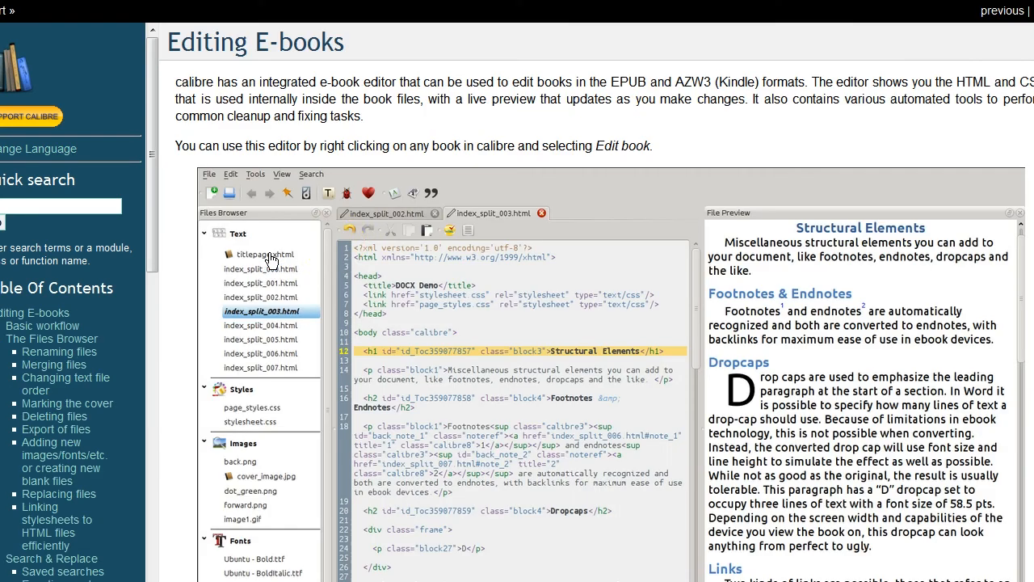
# Read through the Editing E-books page, from its contents list and Basic workflow to the Files Browser, Renaming files and Merging files sections.
pyautogui.scroll(-6, 605, 323)
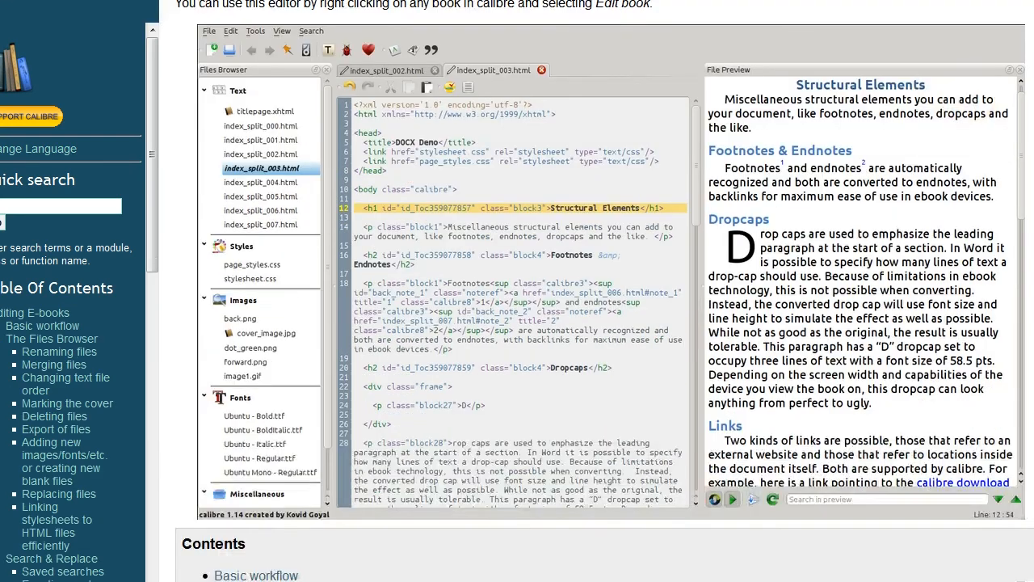
pyautogui.scroll(-3, 605, 323)
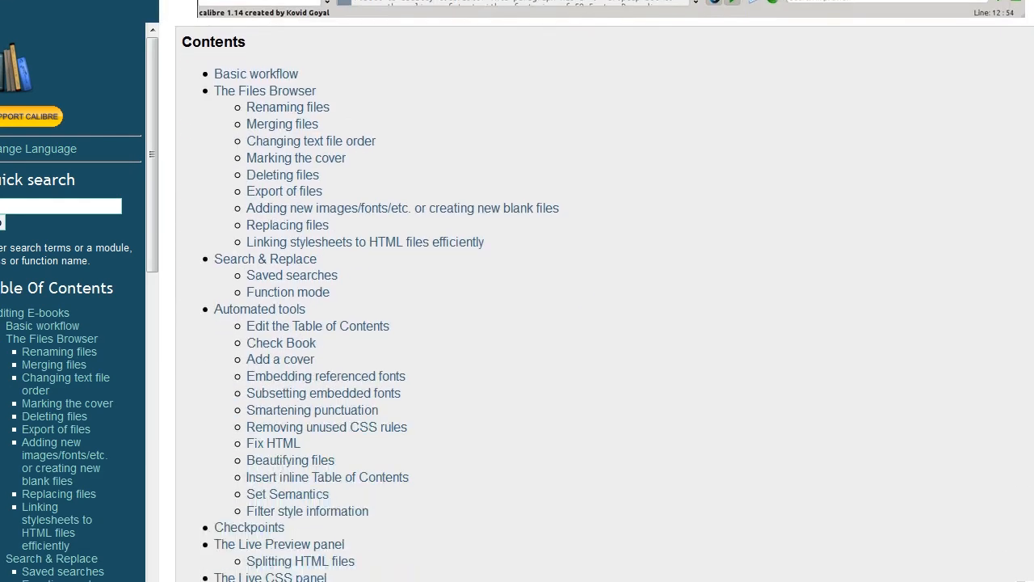
pyautogui.scroll(-3, 604, 323)
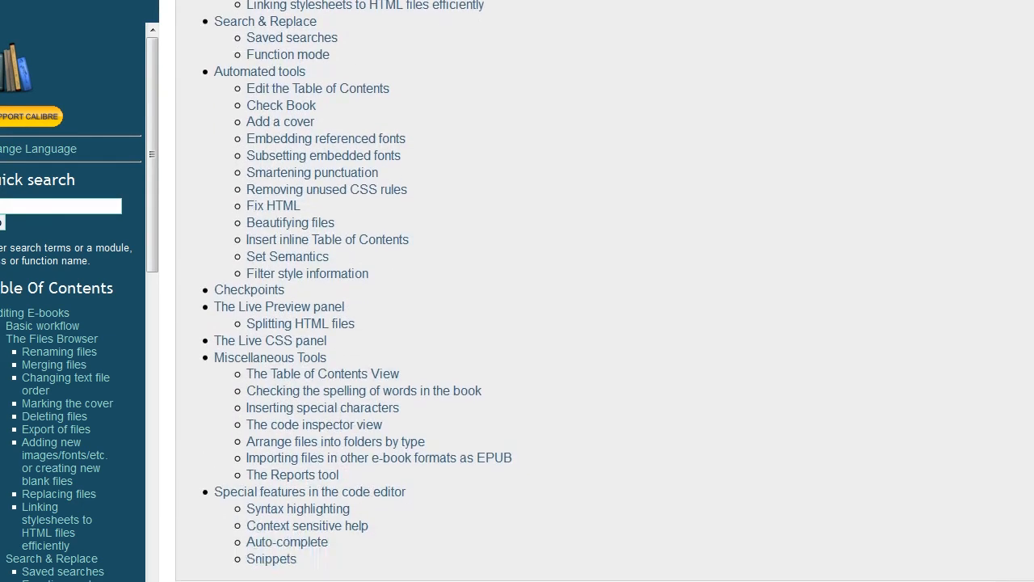
pyautogui.scroll(-4, 605, 324)
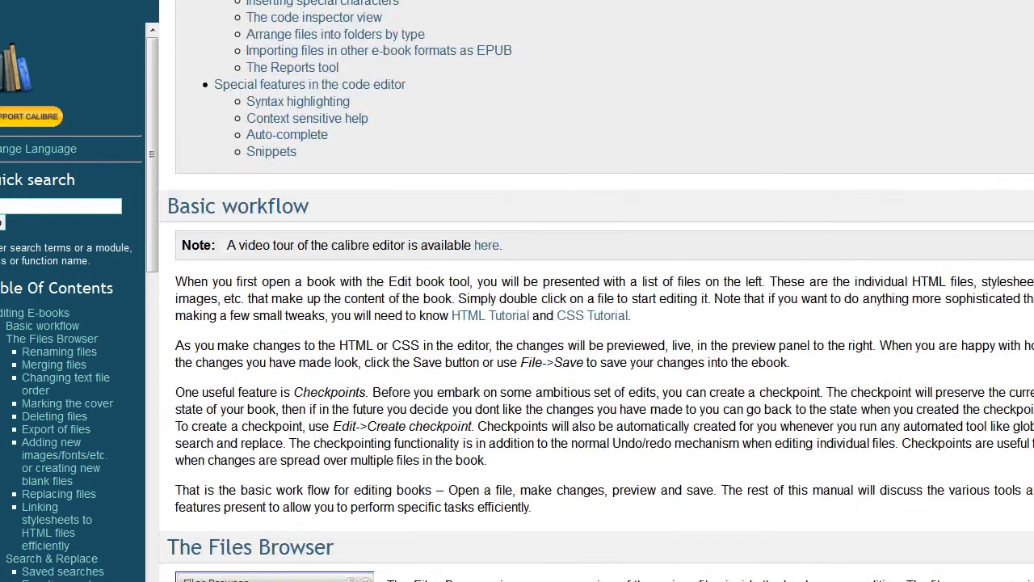
pyautogui.scroll(-4, 605, 323)
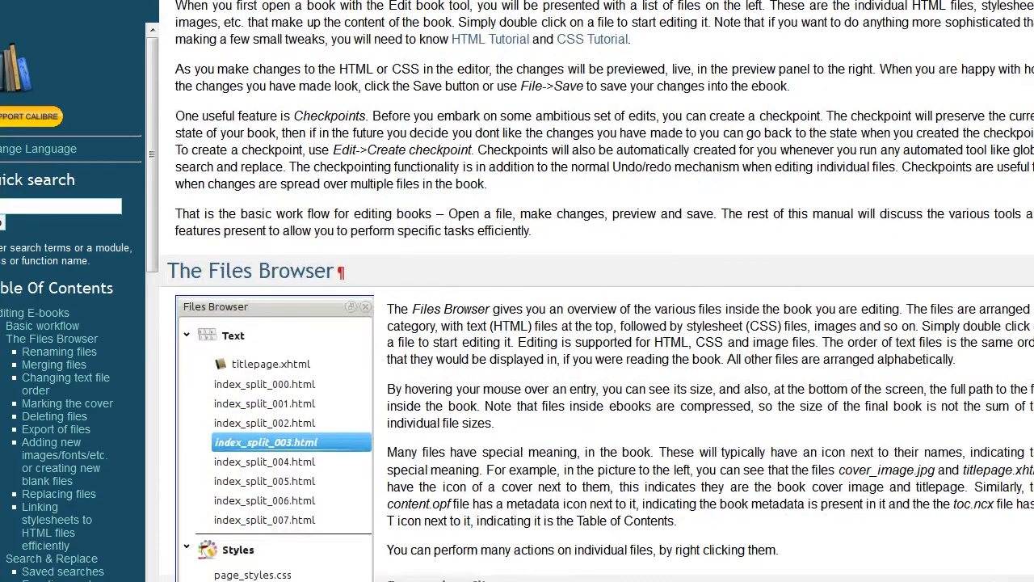
pyautogui.scroll(-4, 604, 323)
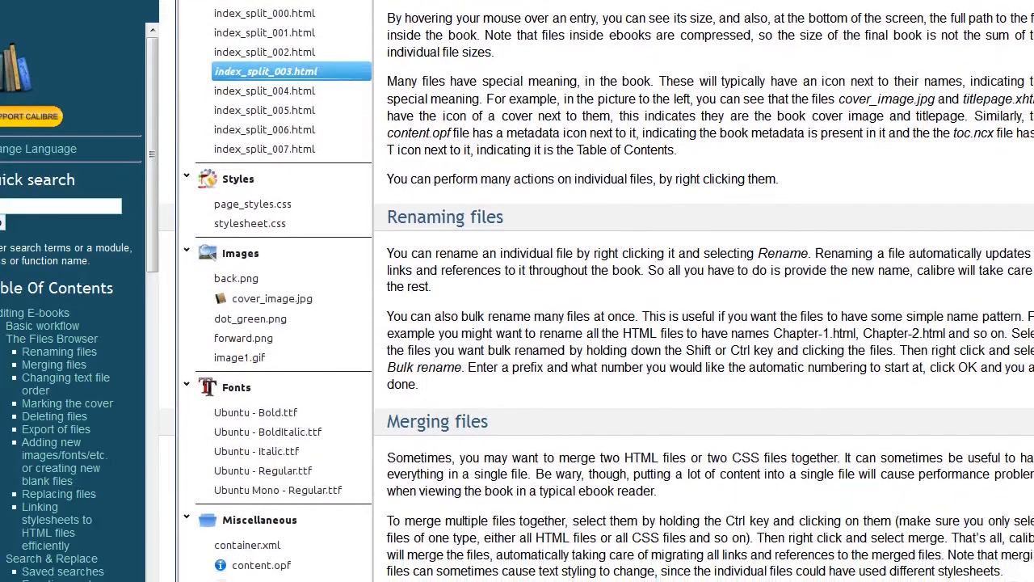